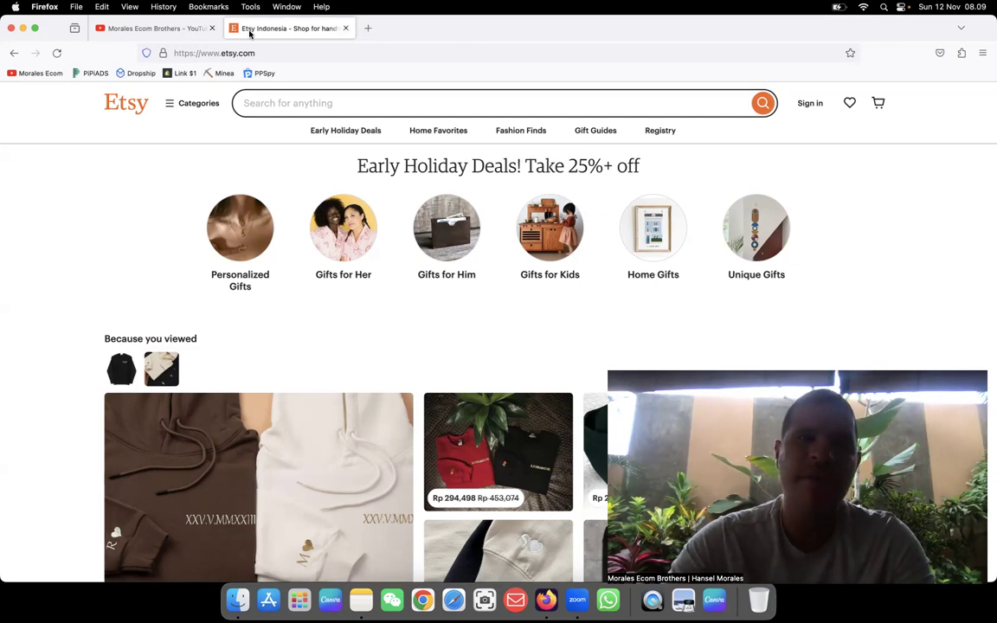
On the Morales Ecom Brothers channel, view the Level 2 membership tier at IDR 149,900/month.
{"action": "left_click", "coordinate": [156, 28]}
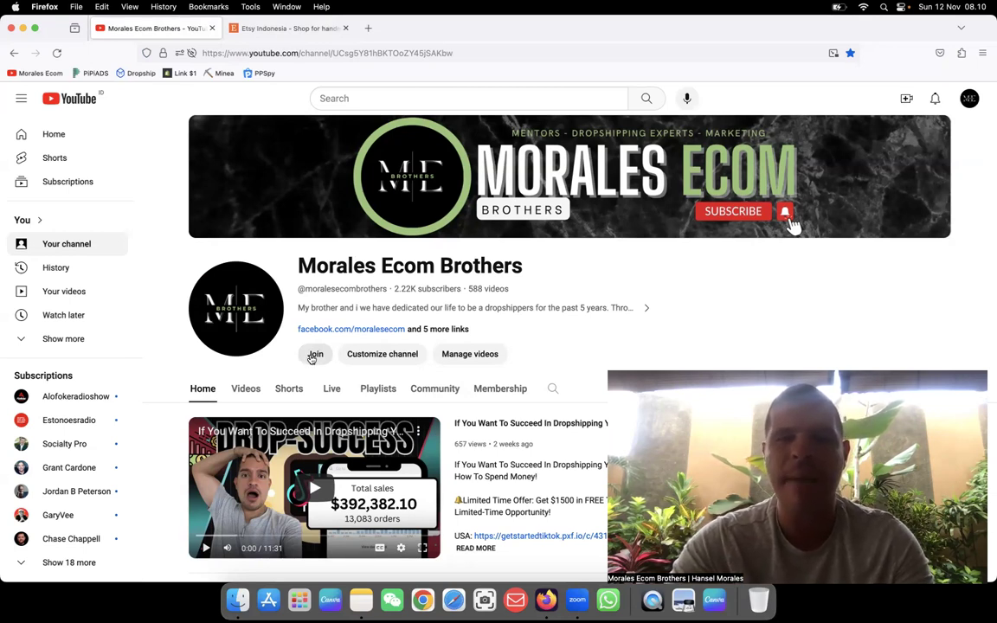
{"action": "left_click", "coordinate": [314, 355]}
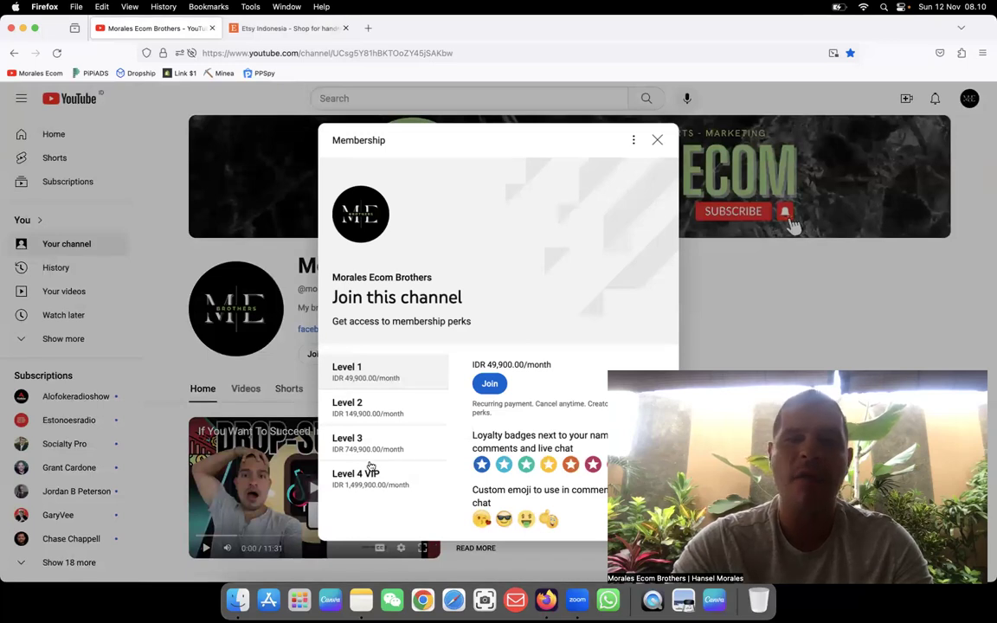
{"action": "left_click", "coordinate": [387, 419]}
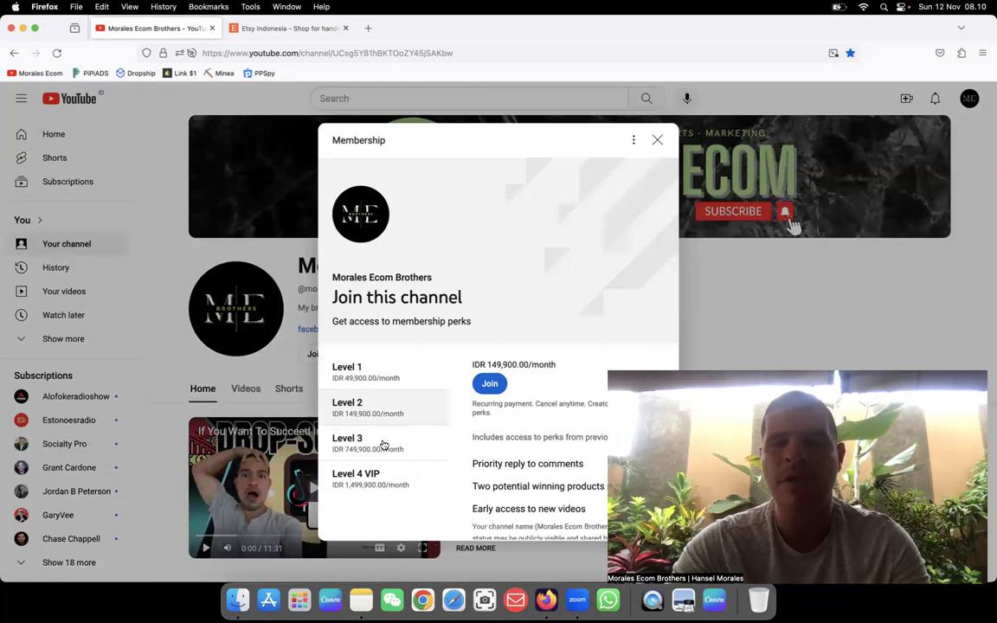
Dismiss the membership options, expand the channel's links, and visit then close its Facebook Group.
{"action": "left_click", "coordinate": [658, 140]}
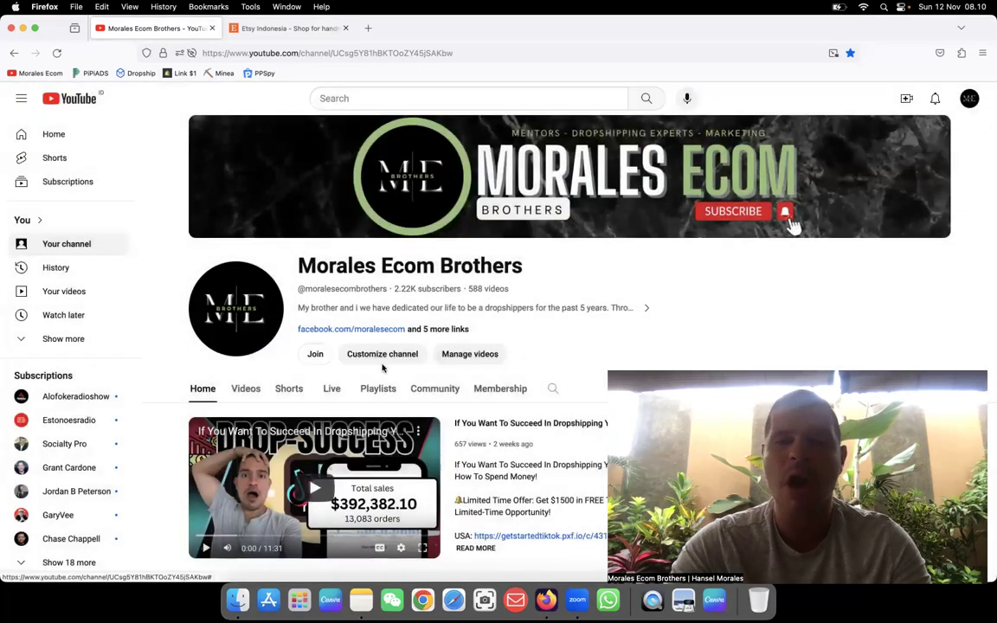
{"action": "scroll", "coordinate": [381, 346], "scroll_direction": "down", "scroll_amount": 5}
{"action": "scroll", "coordinate": [346, 329], "scroll_direction": "down", "scroll_amount": 8}
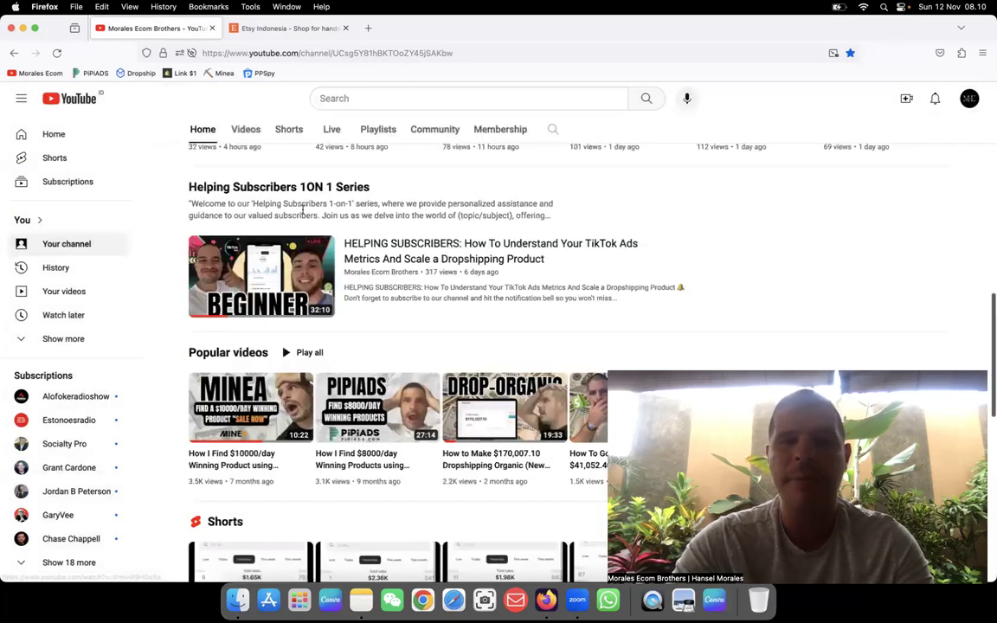
{"action": "scroll", "coordinate": [322, 206], "scroll_direction": "up", "scroll_amount": 1}
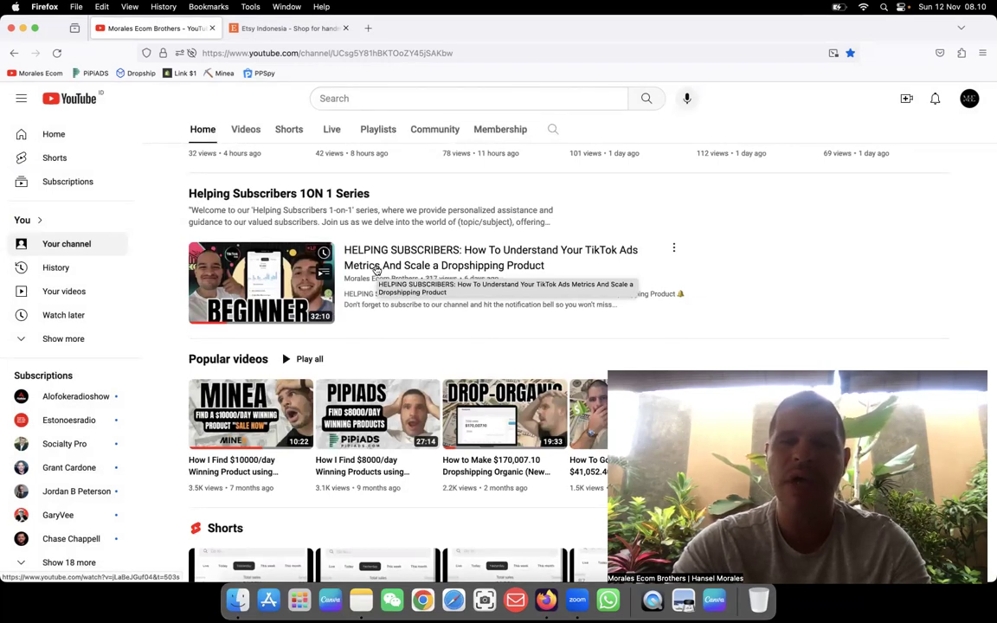
{"action": "scroll", "coordinate": [376, 270], "scroll_direction": "up", "scroll_amount": 5}
{"action": "scroll", "coordinate": [376, 270], "scroll_direction": "up", "scroll_amount": 5}
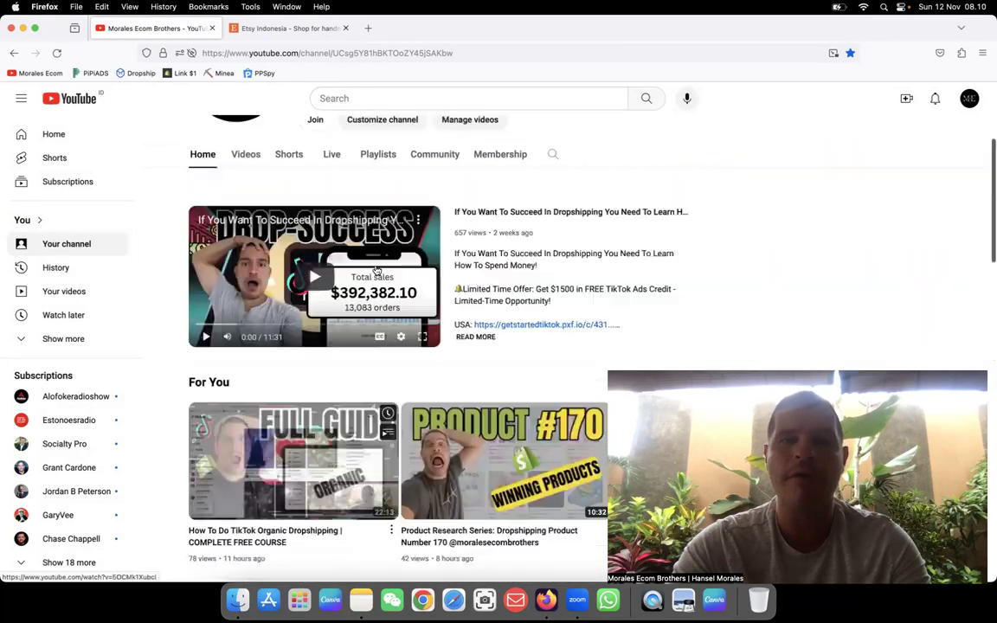
{"action": "scroll", "coordinate": [376, 270], "scroll_direction": "up", "scroll_amount": 5}
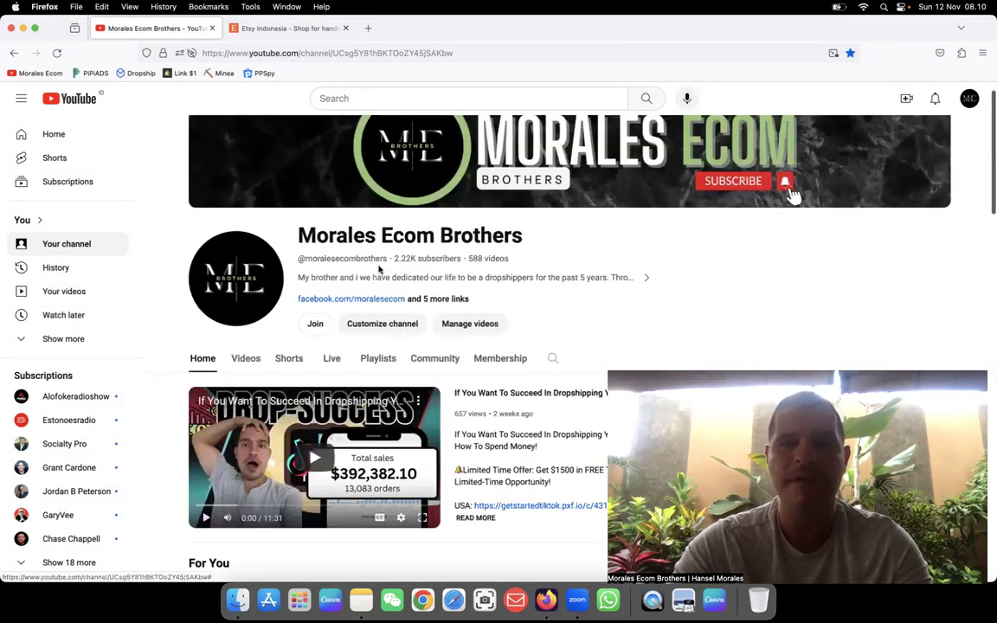
{"action": "left_click", "coordinate": [424, 299]}
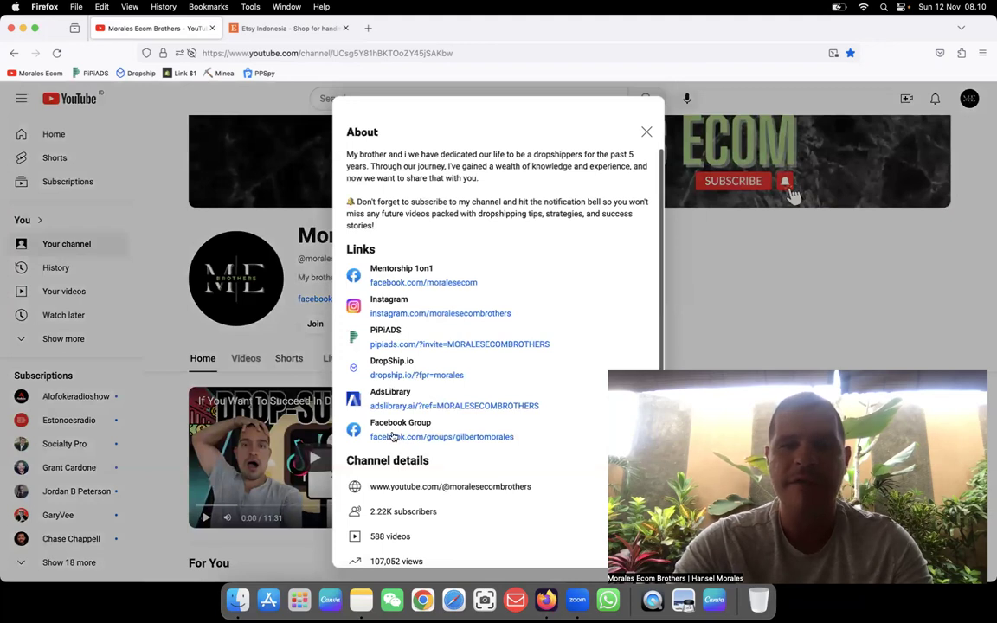
{"action": "left_click", "coordinate": [404, 437]}
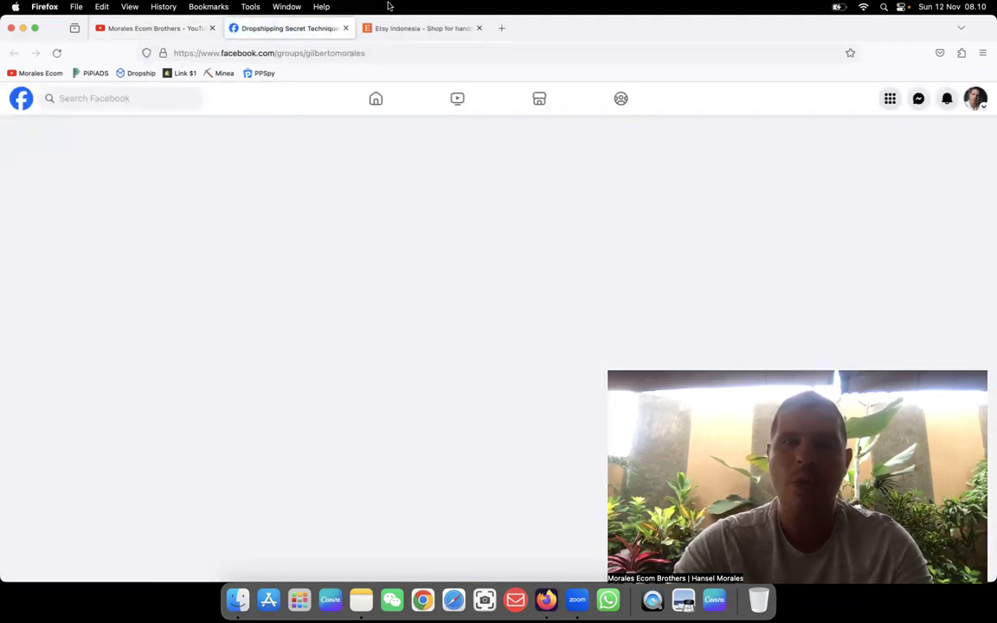
{"action": "scroll", "coordinate": [347, 390], "scroll_direction": "down", "scroll_amount": 5}
{"action": "scroll", "coordinate": [478, 488], "scroll_direction": "down", "scroll_amount": 10}
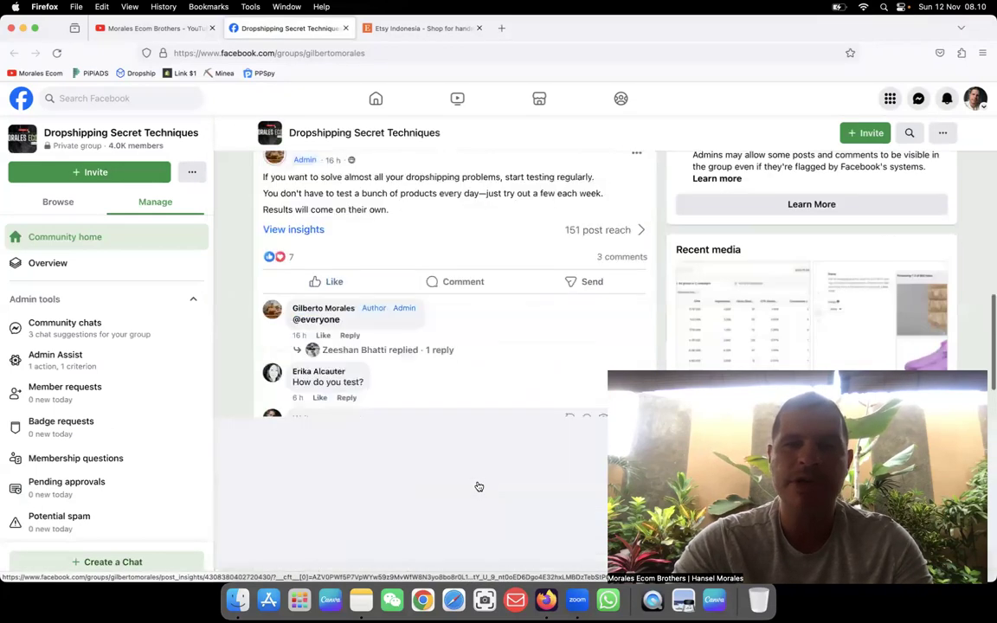
{"action": "scroll", "coordinate": [478, 468], "scroll_direction": "down", "scroll_amount": 8}
{"action": "left_click", "coordinate": [346, 29]}
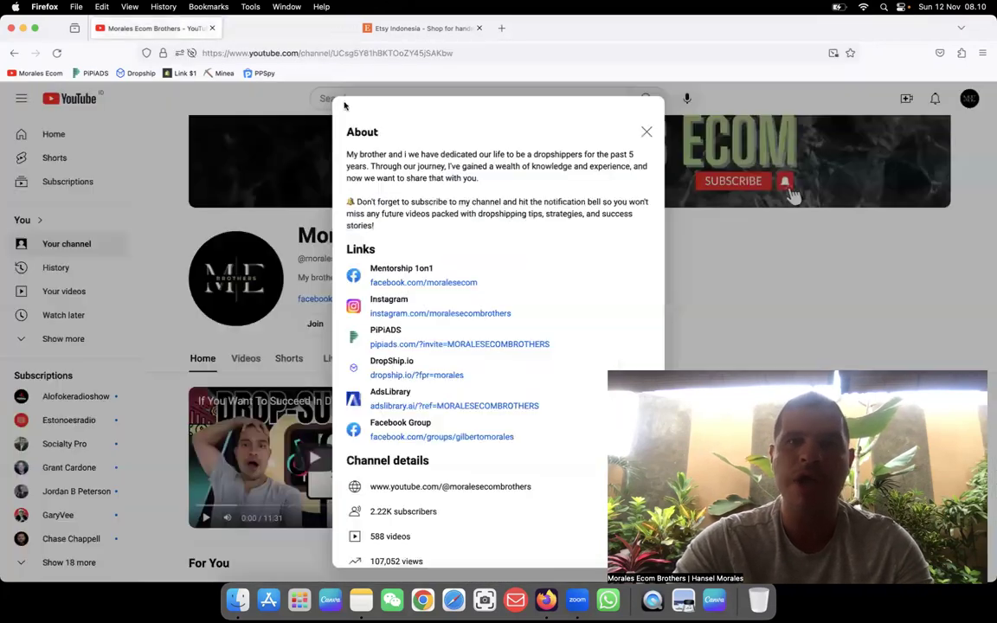
Close the channel's About details and switch to the Etsy Indonesia homepage tab.
{"action": "left_click", "coordinate": [646, 131]}
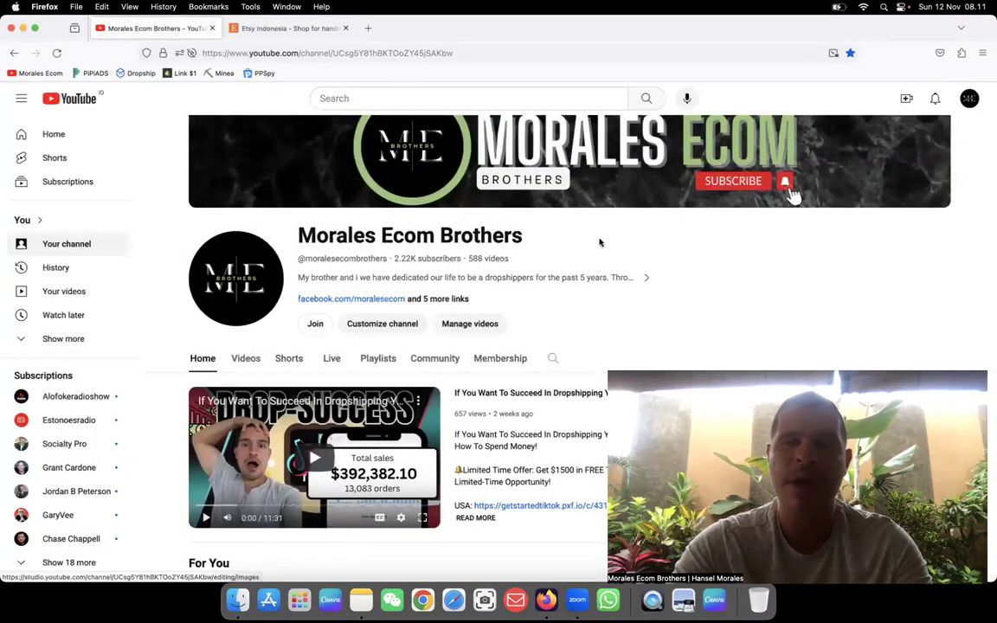
{"action": "scroll", "coordinate": [600, 242], "scroll_direction": "up", "scroll_amount": 3}
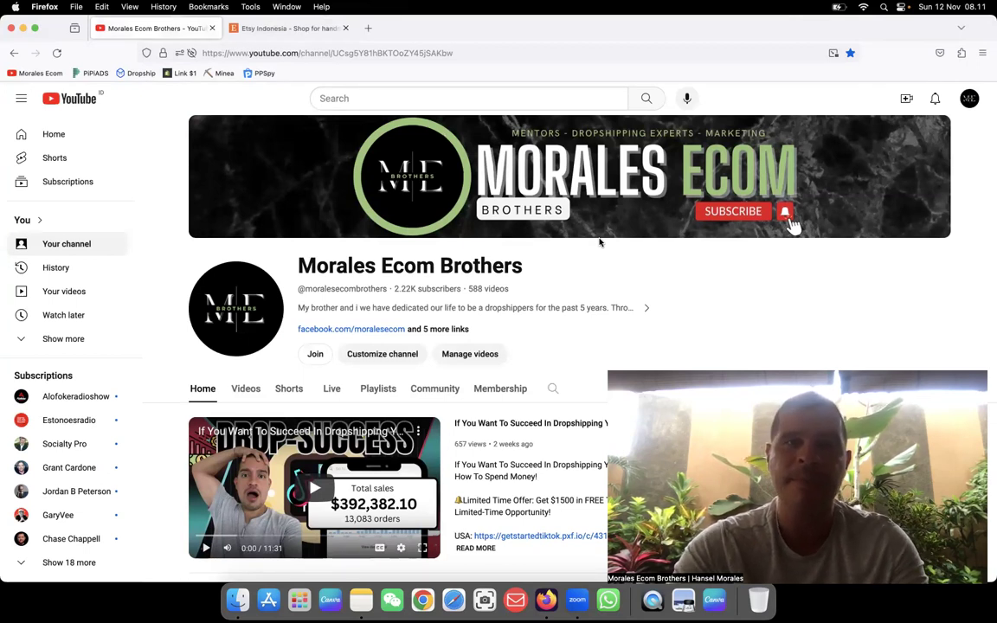
{"action": "left_click", "coordinate": [328, 29]}
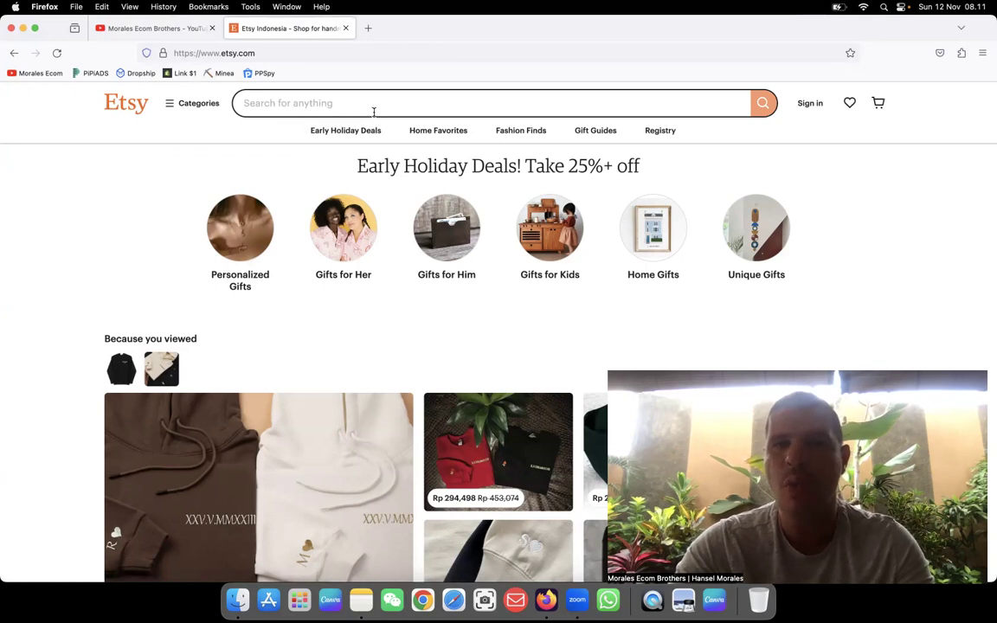
{"action": "scroll", "coordinate": [373, 260], "scroll_direction": "down", "scroll_amount": 5}
{"action": "scroll", "coordinate": [260, 346], "scroll_direction": "down", "scroll_amount": 5}
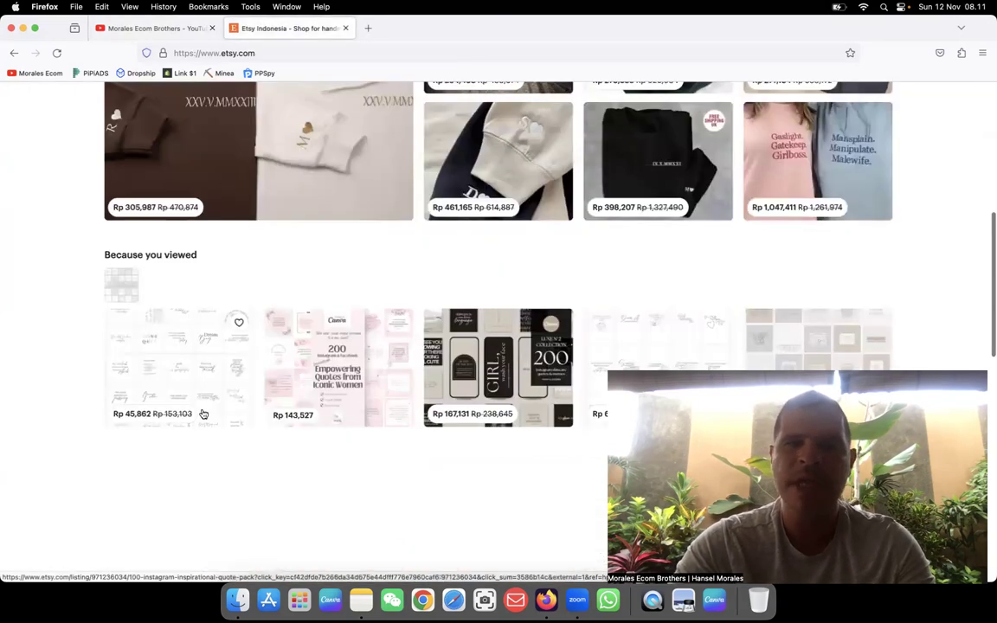
{"action": "scroll", "coordinate": [204, 414], "scroll_direction": "down", "scroll_amount": 4}
{"action": "scroll", "coordinate": [203, 414], "scroll_direction": "down", "scroll_amount": 4}
{"action": "scroll", "coordinate": [204, 414], "scroll_direction": "down", "scroll_amount": 3}
{"action": "scroll", "coordinate": [204, 413], "scroll_direction": "down", "scroll_amount": 4}
{"action": "scroll", "coordinate": [202, 410], "scroll_direction": "up", "scroll_amount": 10}
{"action": "scroll", "coordinate": [203, 260], "scroll_direction": "up", "scroll_amount": 5}
Show Etsy's product Categories list from the homepage.
{"action": "left_click", "coordinate": [186, 104]}
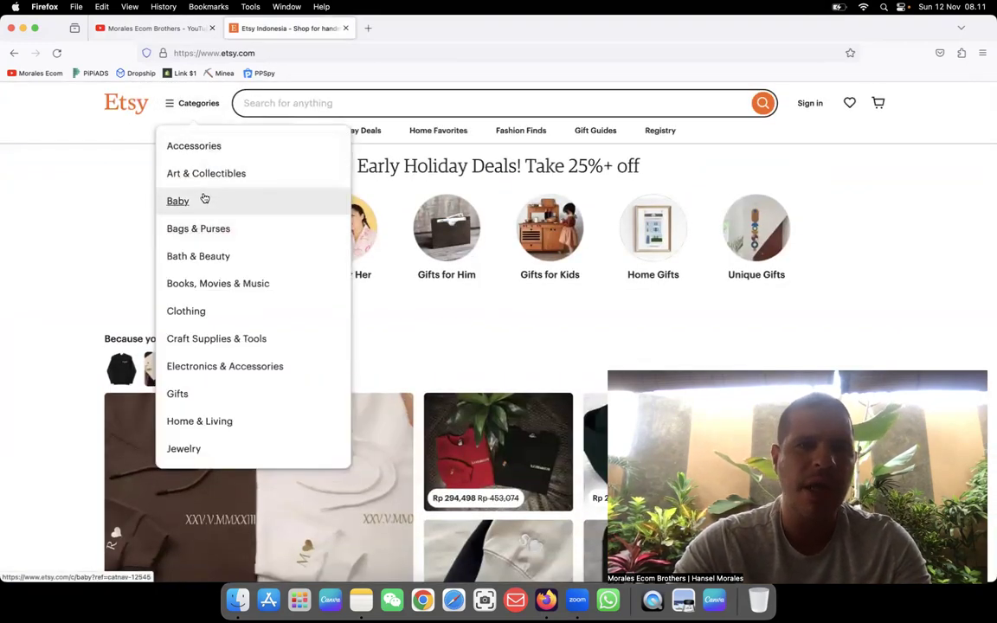
Browse the Baby category listings and close a stray blank tab.
{"action": "left_click", "coordinate": [178, 201]}
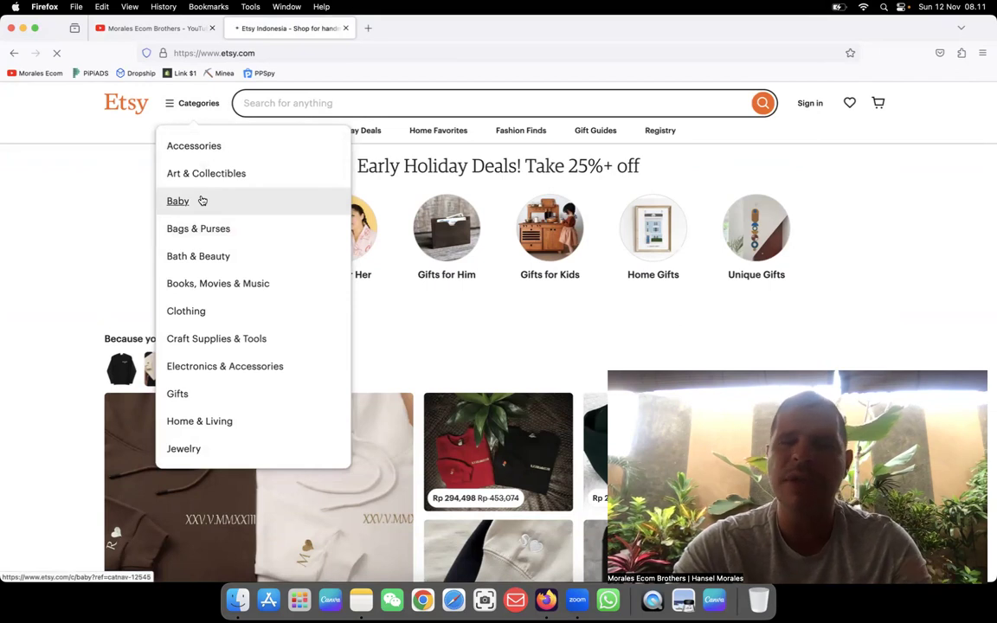
{"action": "scroll", "coordinate": [238, 347], "scroll_direction": "down", "scroll_amount": 5}
{"action": "scroll", "coordinate": [238, 348], "scroll_direction": "down", "scroll_amount": 5}
{"action": "scroll", "coordinate": [238, 347], "scroll_direction": "up", "scroll_amount": 4}
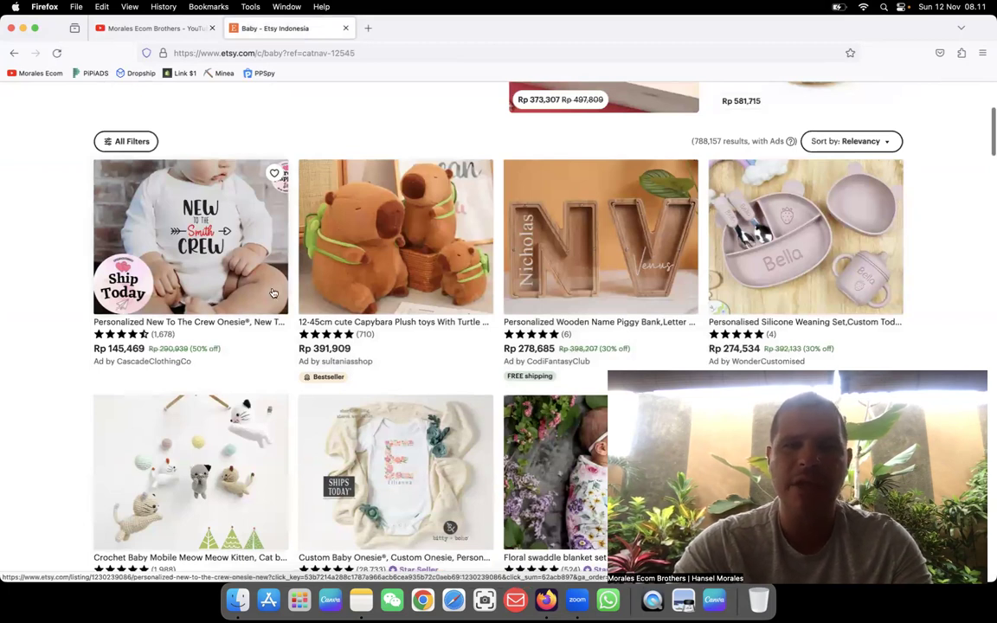
{"action": "scroll", "coordinate": [375, 294], "scroll_direction": "down", "scroll_amount": 5}
{"action": "scroll", "coordinate": [375, 346], "scroll_direction": "down", "scroll_amount": 4}
{"action": "scroll", "coordinate": [376, 382], "scroll_direction": "down", "scroll_amount": 3}
{"action": "scroll", "coordinate": [376, 383], "scroll_direction": "down", "scroll_amount": 5}
{"action": "scroll", "coordinate": [376, 382], "scroll_direction": "down", "scroll_amount": 3}
{"action": "scroll", "coordinate": [375, 383], "scroll_direction": "down", "scroll_amount": 1}
{"action": "scroll", "coordinate": [376, 382], "scroll_direction": "down", "scroll_amount": 2}
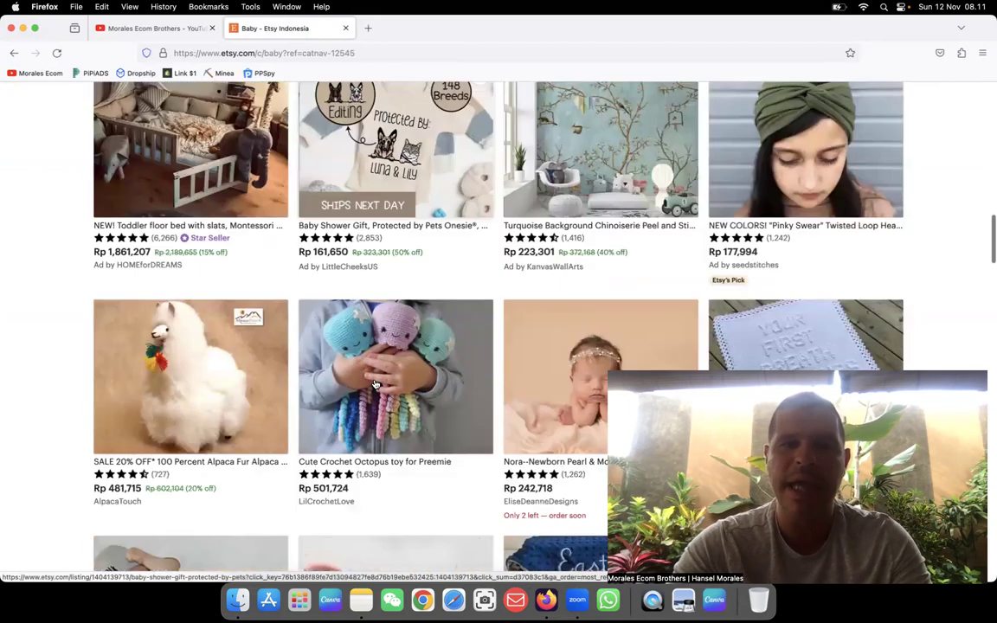
{"action": "scroll", "coordinate": [376, 383], "scroll_direction": "down", "scroll_amount": 2}
{"action": "scroll", "coordinate": [376, 382], "scroll_direction": "down", "scroll_amount": 3}
{"action": "scroll", "coordinate": [375, 382], "scroll_direction": "down", "scroll_amount": 2}
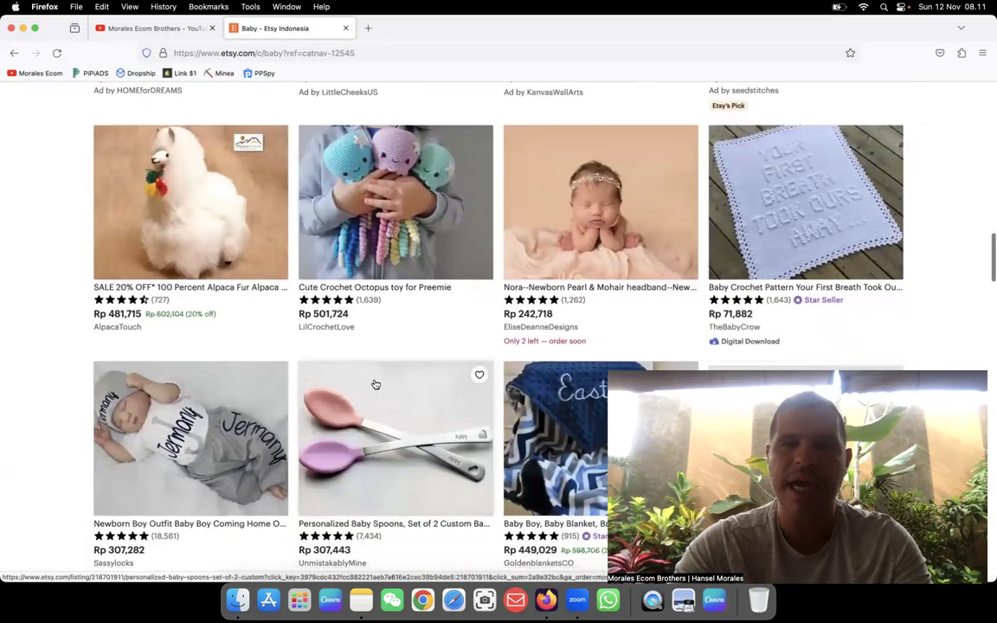
{"action": "scroll", "coordinate": [376, 384], "scroll_direction": "down", "scroll_amount": 4}
{"action": "scroll", "coordinate": [375, 384], "scroll_direction": "down", "scroll_amount": 3}
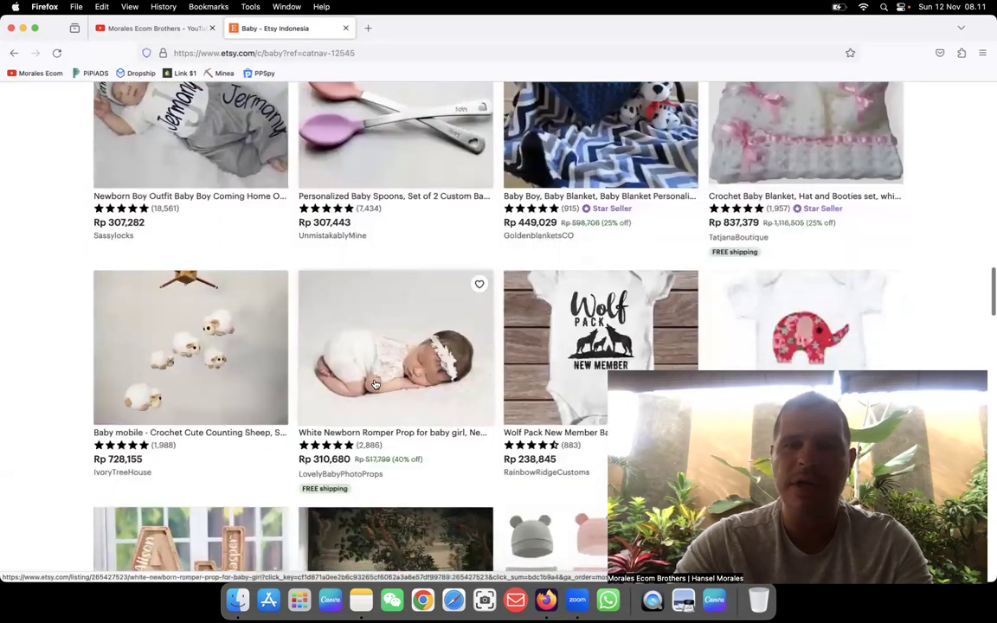
{"action": "scroll", "coordinate": [376, 384], "scroll_direction": "down", "scroll_amount": 1}
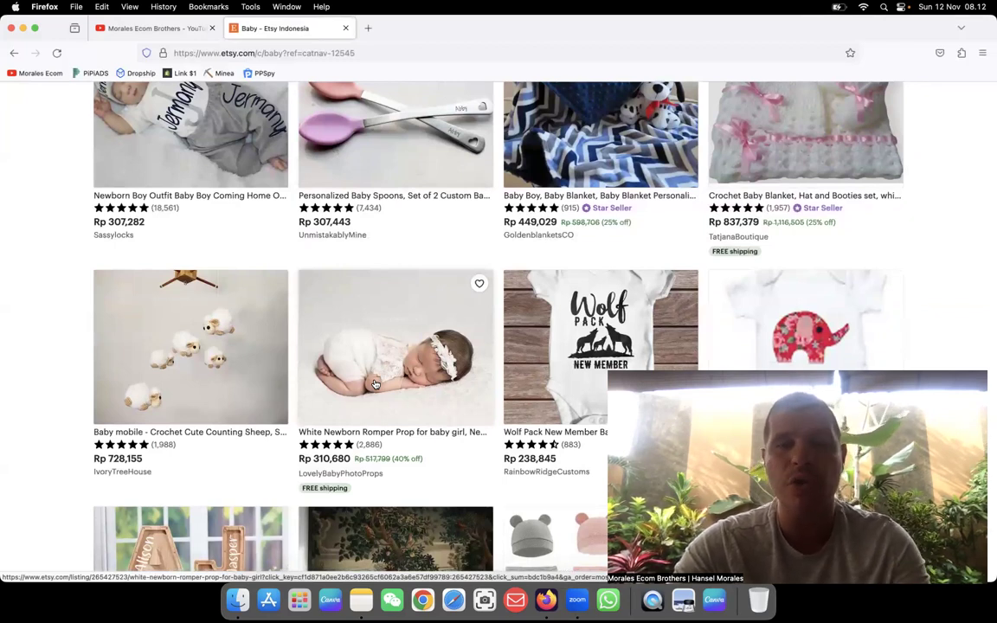
{"action": "scroll", "coordinate": [375, 384], "scroll_direction": "up", "scroll_amount": 8}
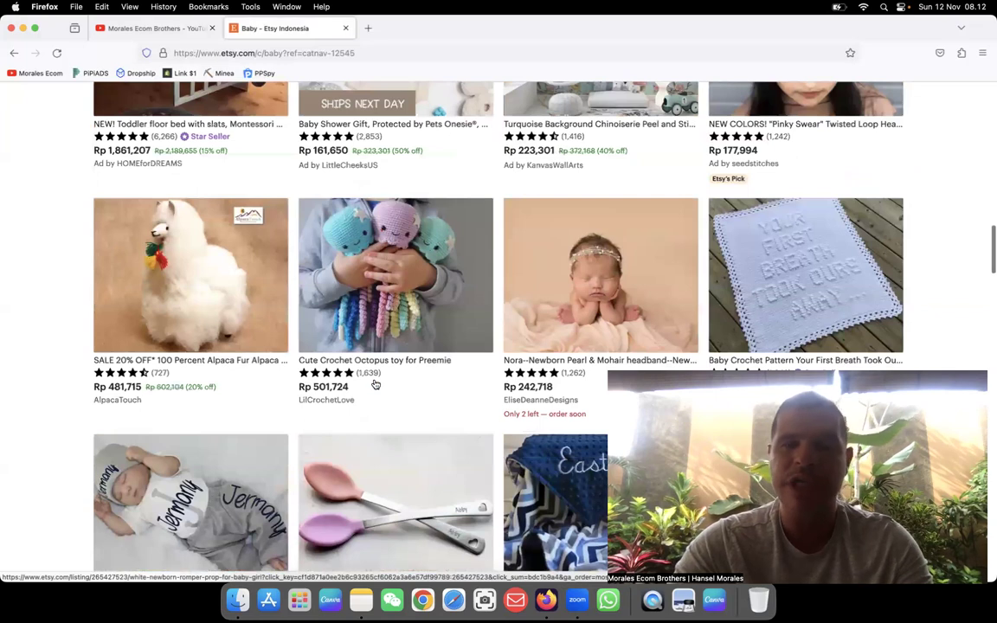
{"action": "scroll", "coordinate": [376, 385], "scroll_direction": "up", "scroll_amount": 5}
{"action": "scroll", "coordinate": [376, 384], "scroll_direction": "up", "scroll_amount": 5}
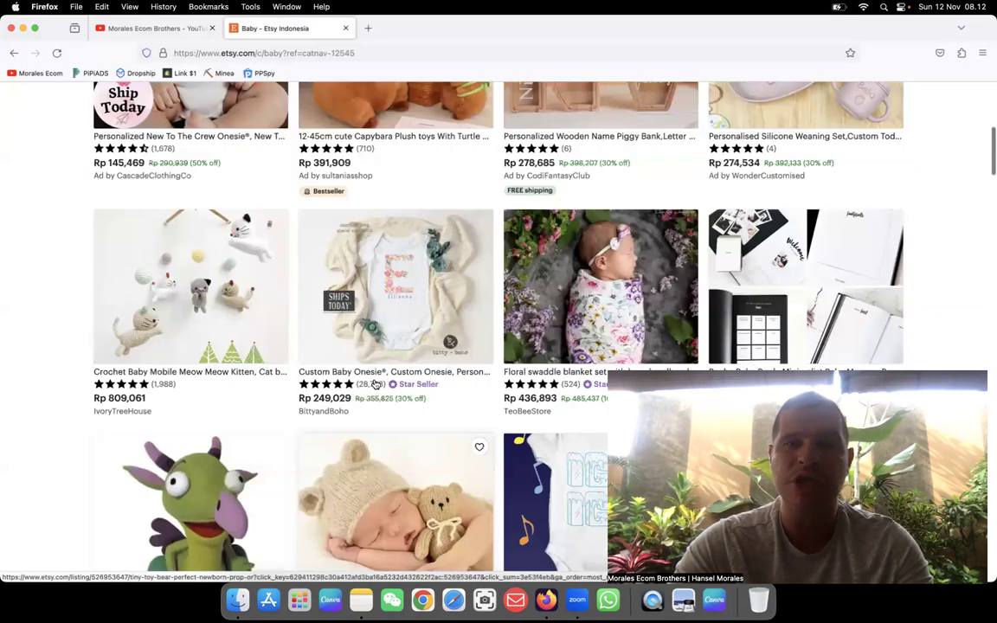
{"action": "scroll", "coordinate": [375, 384], "scroll_direction": "up", "scroll_amount": 5}
{"action": "scroll", "coordinate": [376, 384], "scroll_direction": "down", "scroll_amount": 3}
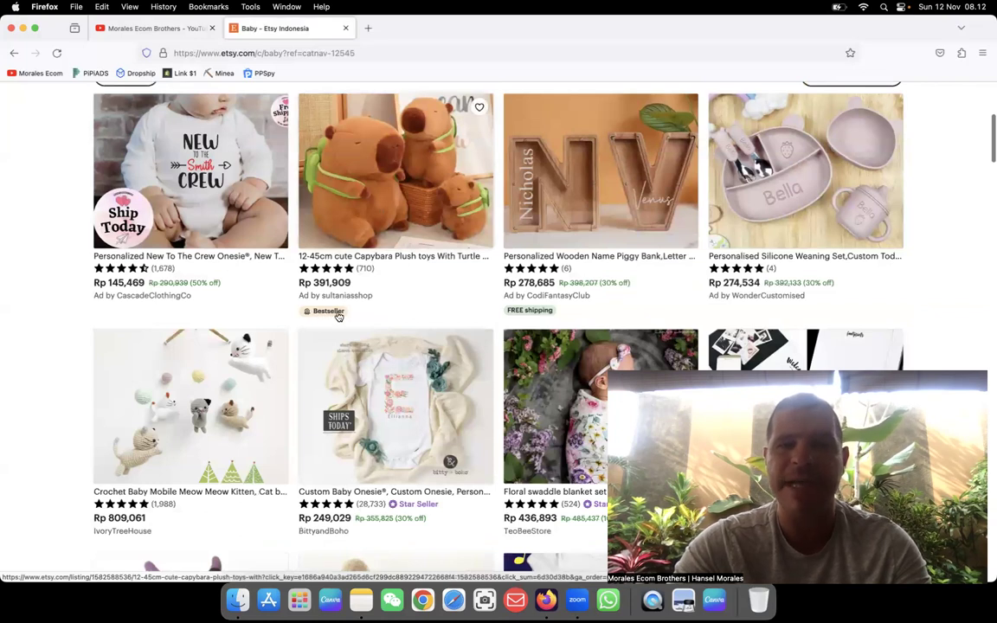
{"action": "scroll", "coordinate": [450, 309], "scroll_direction": "down", "scroll_amount": 5}
{"action": "scroll", "coordinate": [433, 312], "scroll_direction": "down", "scroll_amount": 3}
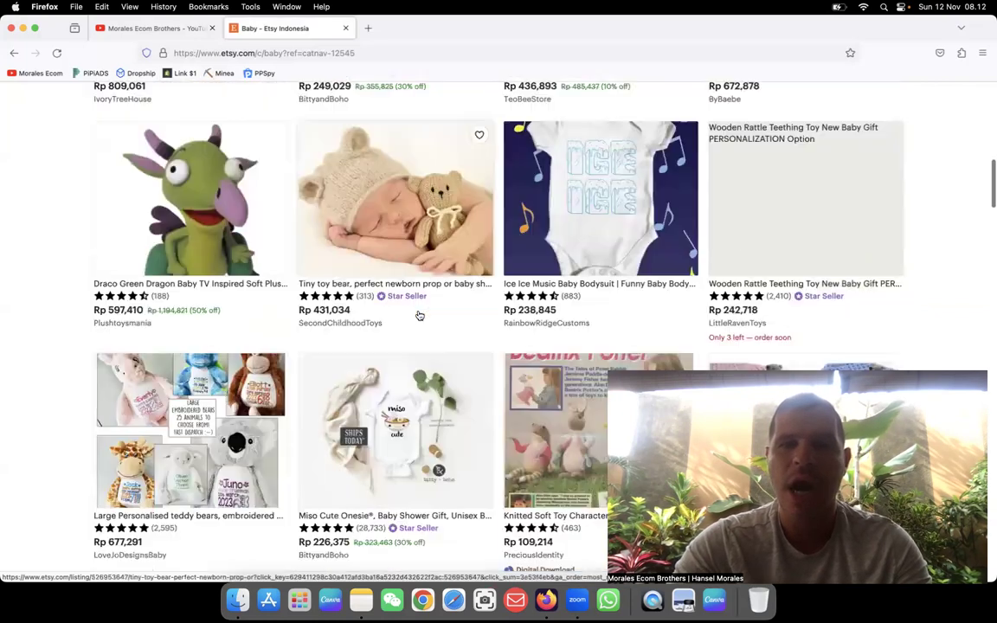
{"action": "scroll", "coordinate": [420, 315], "scroll_direction": "down", "scroll_amount": 3}
{"action": "scroll", "coordinate": [420, 315], "scroll_direction": "down", "scroll_amount": 3}
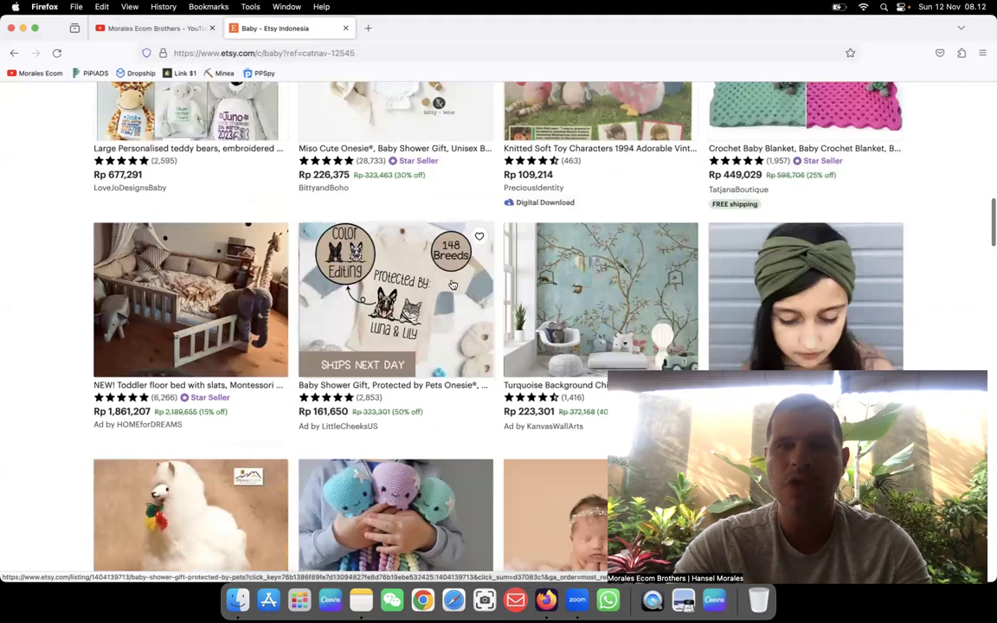
{"action": "scroll", "coordinate": [360, 310], "scroll_direction": "down", "scroll_amount": 5}
{"action": "scroll", "coordinate": [360, 310], "scroll_direction": "down", "scroll_amount": 3}
{"action": "scroll", "coordinate": [360, 310], "scroll_direction": "down", "scroll_amount": 3}
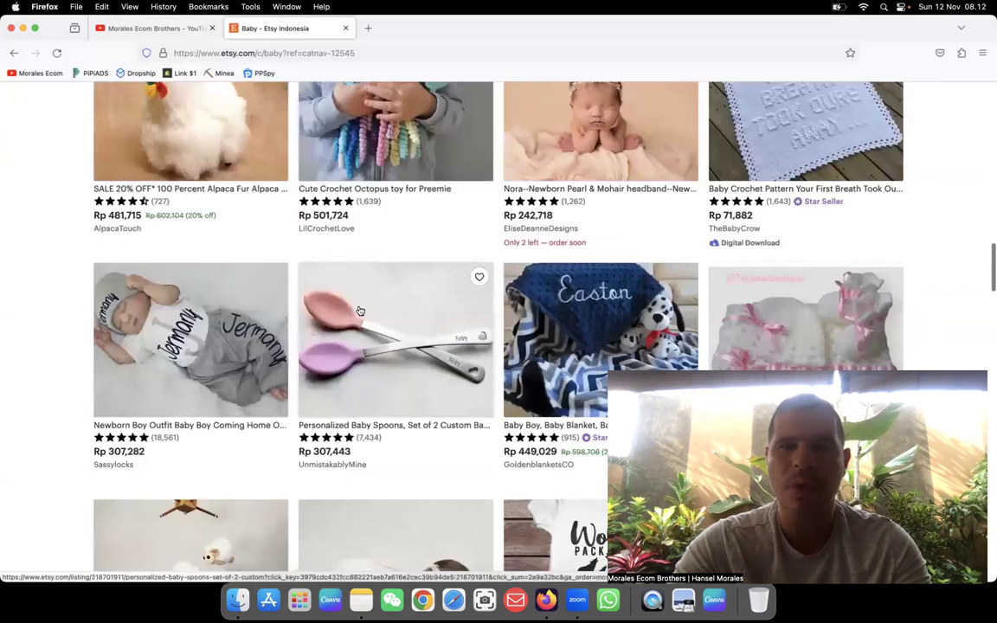
{"action": "scroll", "coordinate": [360, 310], "scroll_direction": "down", "scroll_amount": 4}
{"action": "scroll", "coordinate": [360, 309], "scroll_direction": "down", "scroll_amount": 3}
{"action": "scroll", "coordinate": [360, 310], "scroll_direction": "down", "scroll_amount": 3}
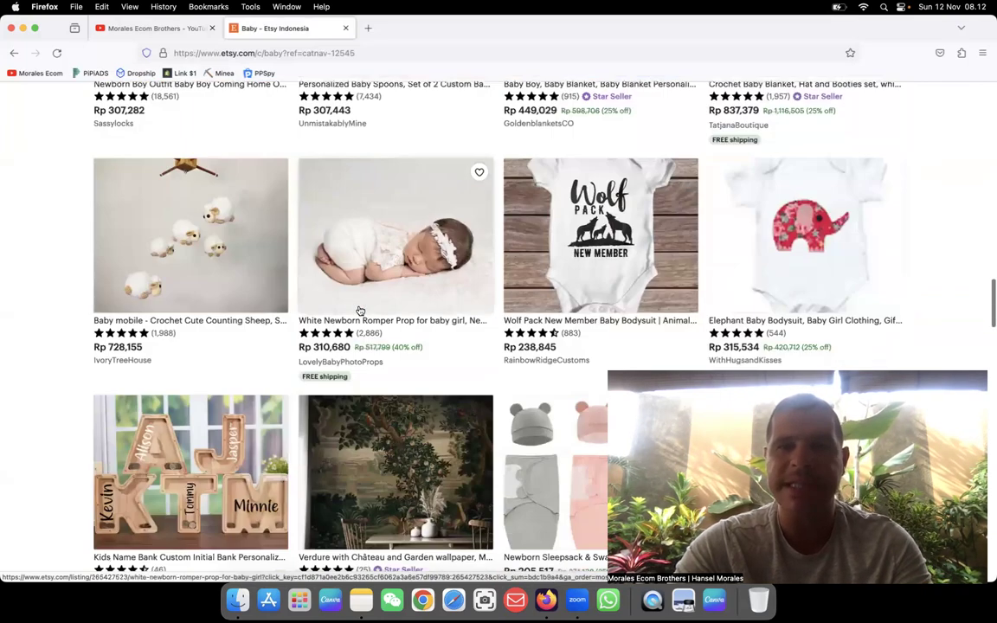
{"action": "scroll", "coordinate": [360, 310], "scroll_direction": "down", "scroll_amount": 3}
{"action": "scroll", "coordinate": [405, 257], "scroll_direction": "down", "scroll_amount": 2}
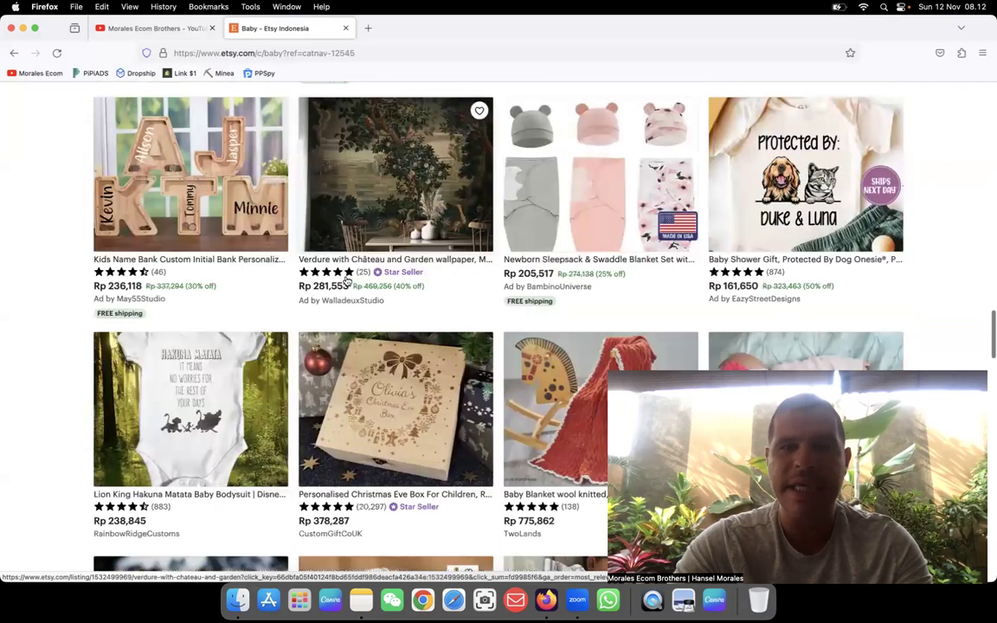
{"action": "left_click", "coordinate": [388, 276]}
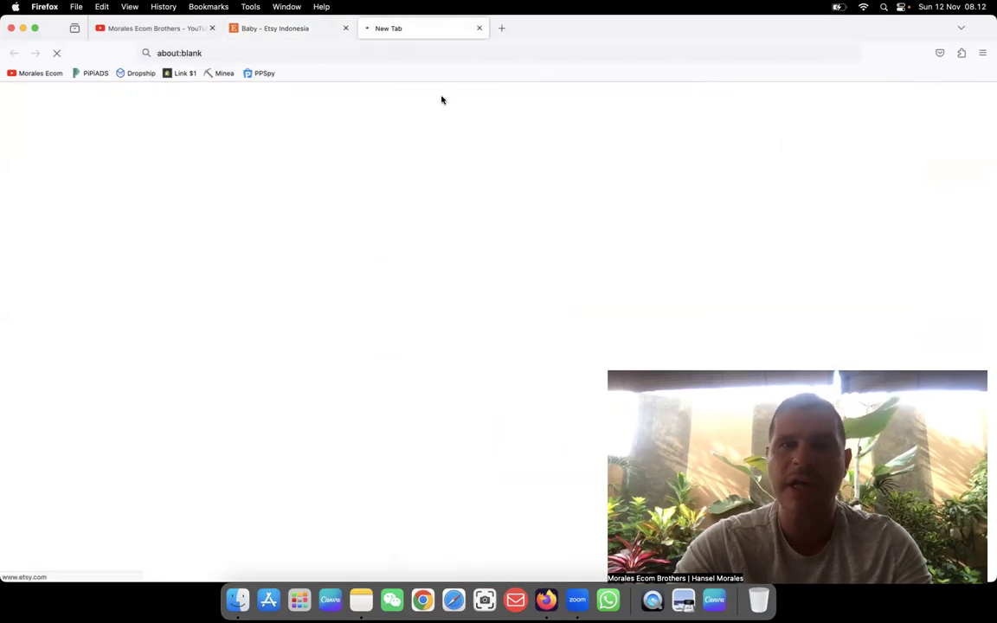
{"action": "left_click", "coordinate": [481, 29]}
{"action": "scroll", "coordinate": [440, 213], "scroll_direction": "down", "scroll_amount": 5}
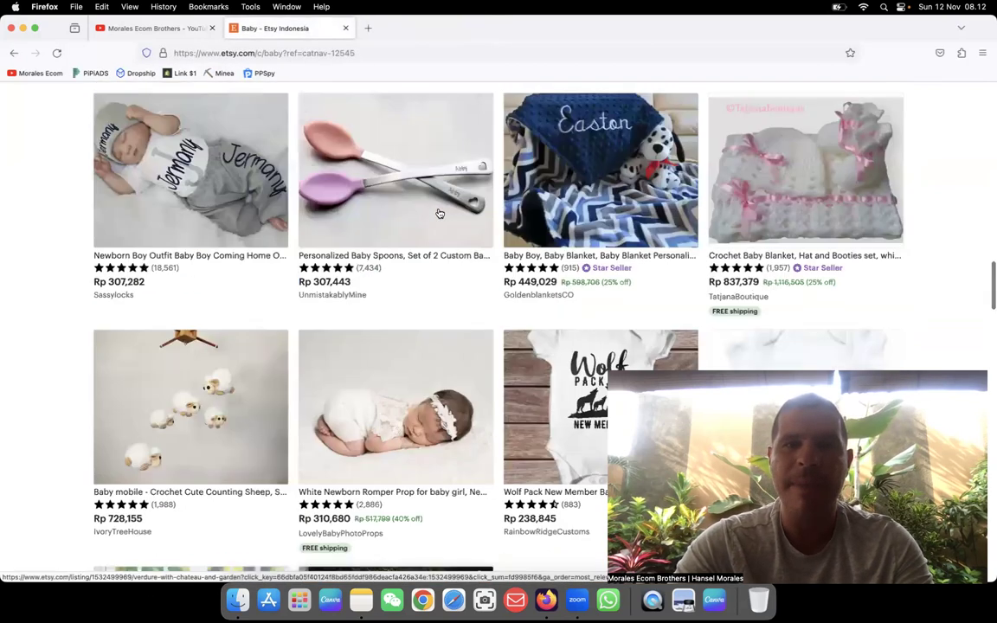
{"action": "scroll", "coordinate": [440, 213], "scroll_direction": "down", "scroll_amount": 5}
{"action": "scroll", "coordinate": [440, 213], "scroll_direction": "up", "scroll_amount": 10}
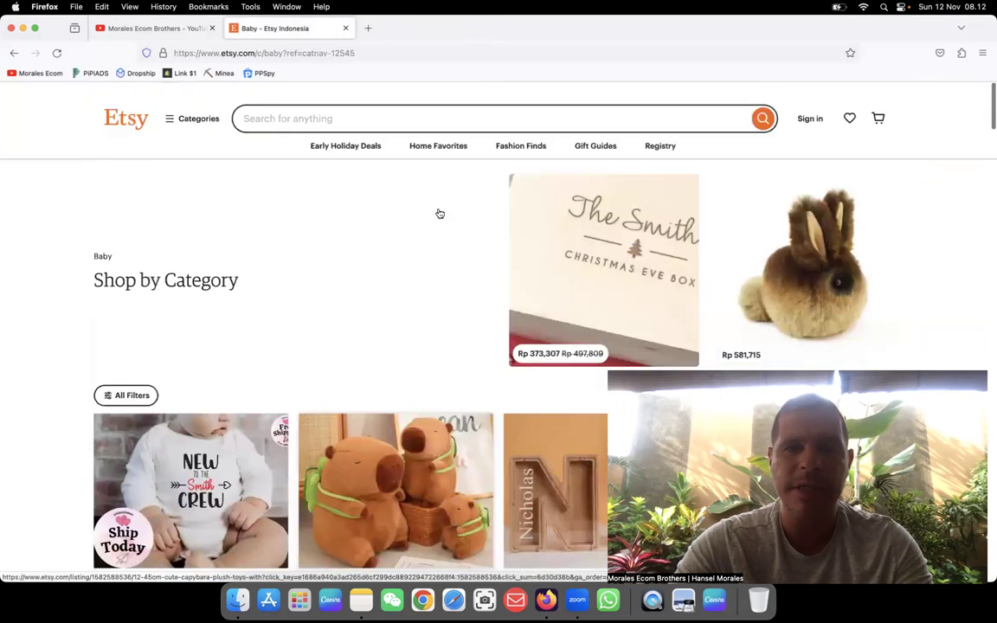
{"action": "scroll", "coordinate": [439, 213], "scroll_direction": "down", "scroll_amount": 3}
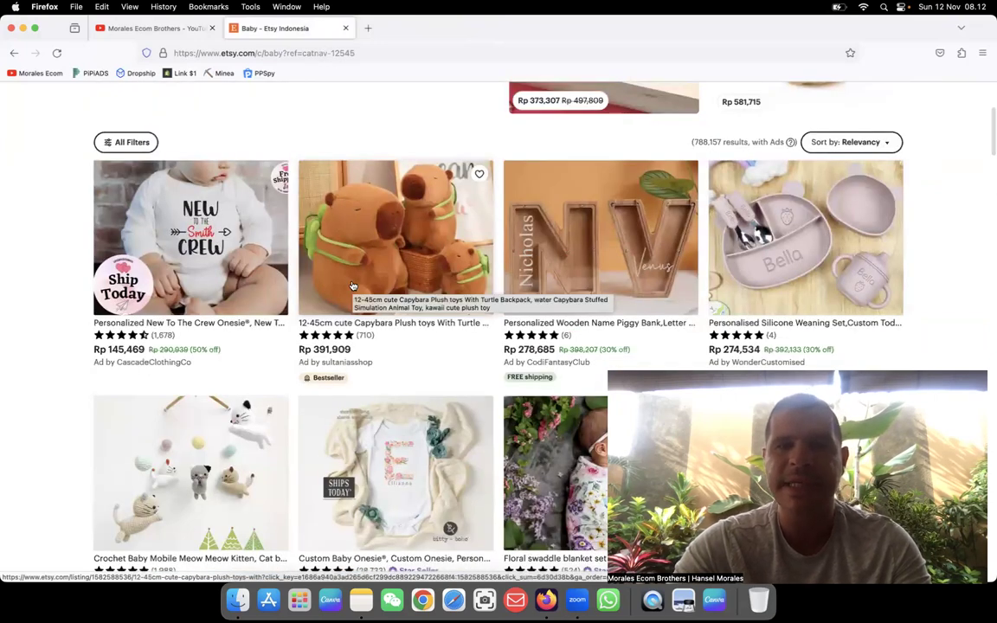
Open the capybara plush listing in a new tab, then visit seller sultaniasshop's shop.
{"action": "left_click", "coordinate": [352, 286]}
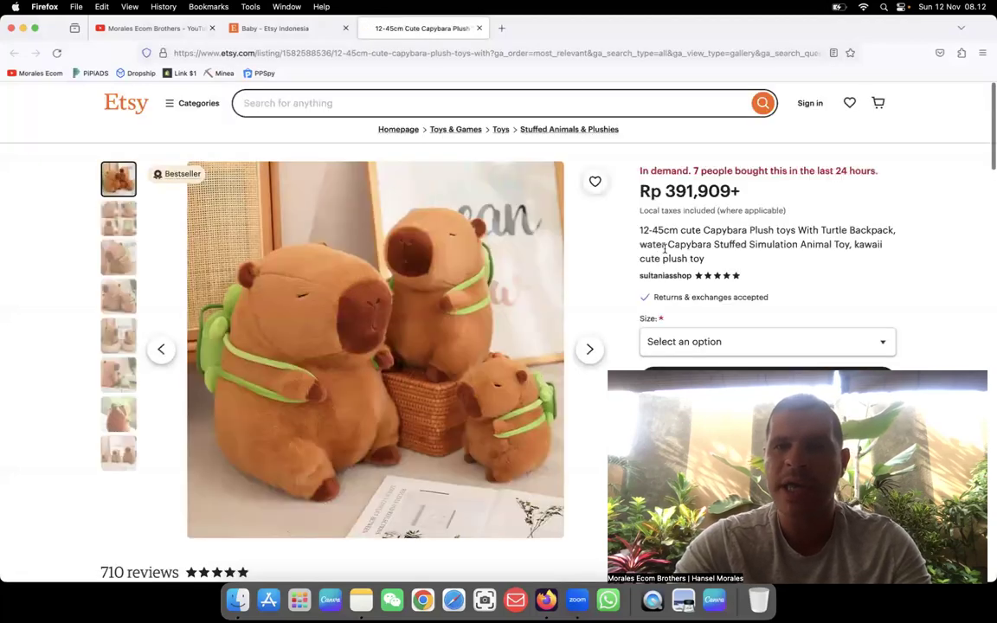
{"action": "scroll", "coordinate": [655, 246], "scroll_direction": "down", "scroll_amount": 5}
{"action": "scroll", "coordinate": [657, 260], "scroll_direction": "down", "scroll_amount": 5}
{"action": "scroll", "coordinate": [660, 262], "scroll_direction": "down", "scroll_amount": 1}
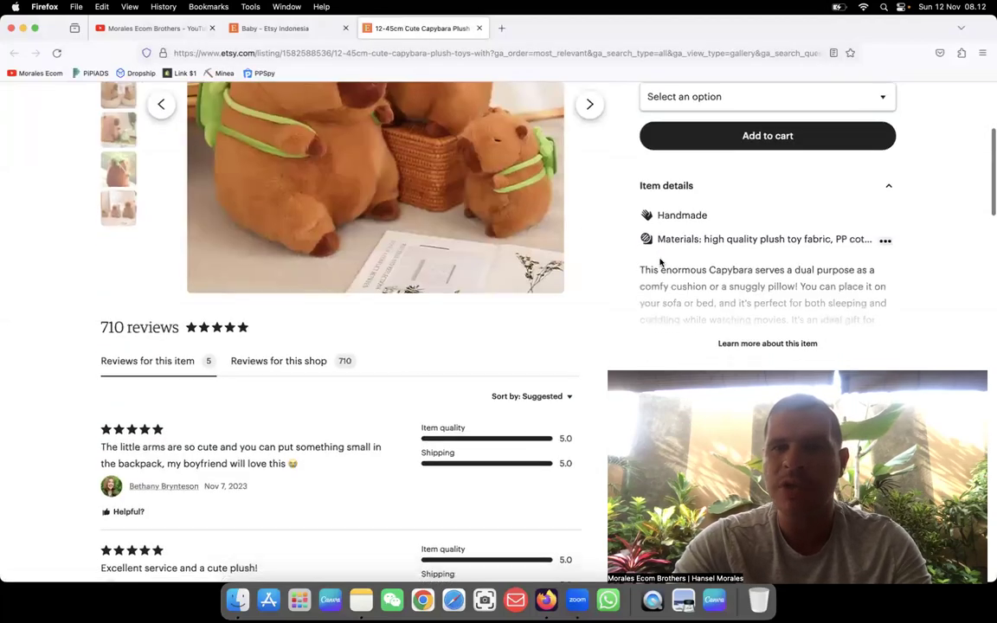
{"action": "scroll", "coordinate": [692, 250], "scroll_direction": "down", "scroll_amount": 3}
{"action": "scroll", "coordinate": [688, 260], "scroll_direction": "down", "scroll_amount": 3}
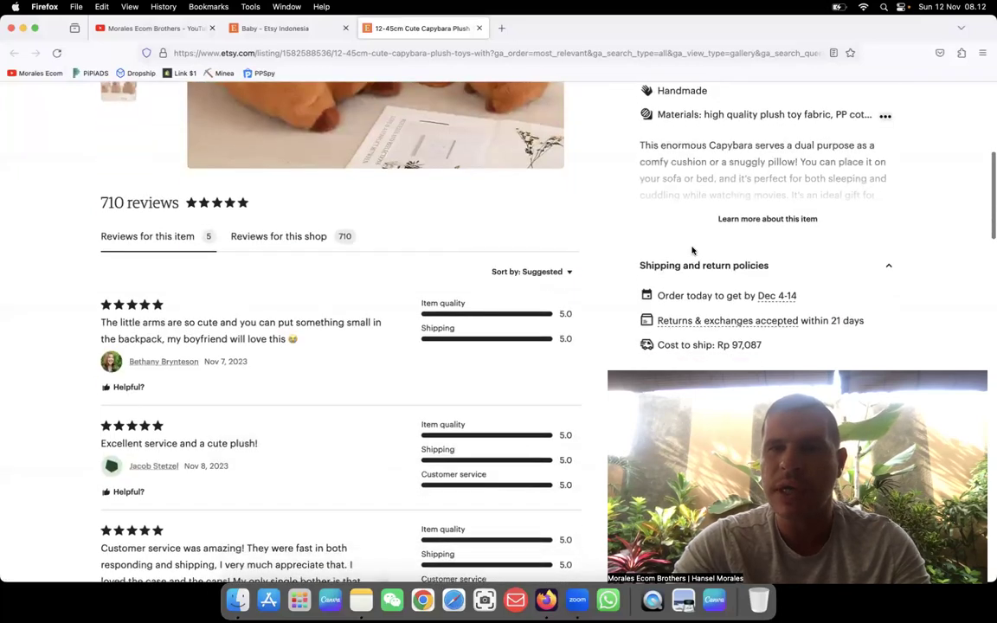
{"action": "scroll", "coordinate": [684, 286], "scroll_direction": "down", "scroll_amount": 2}
{"action": "scroll", "coordinate": [682, 295], "scroll_direction": "down", "scroll_amount": 2}
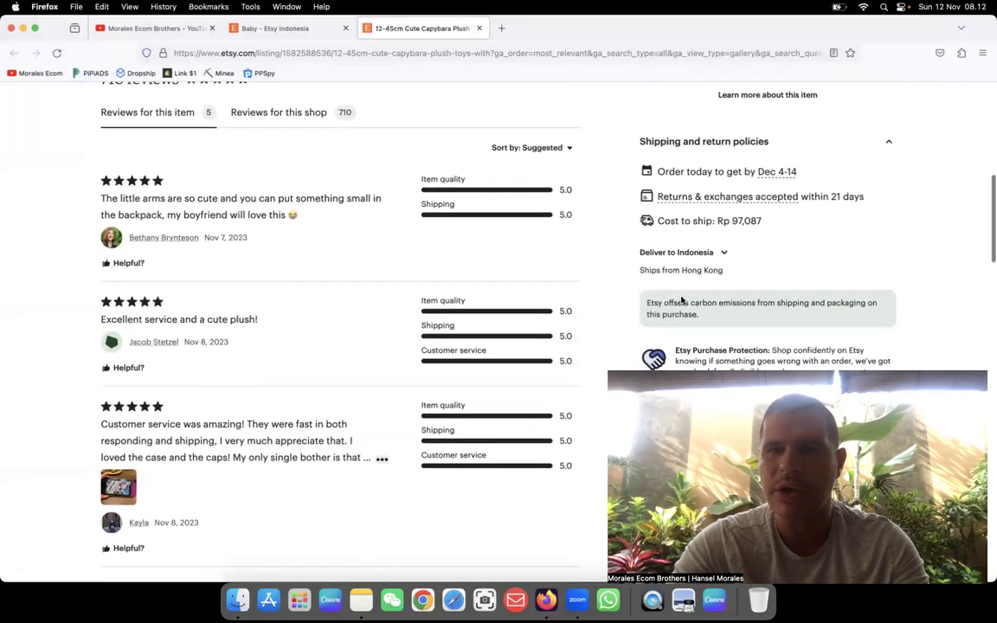
{"action": "scroll", "coordinate": [683, 295], "scroll_direction": "down", "scroll_amount": 1}
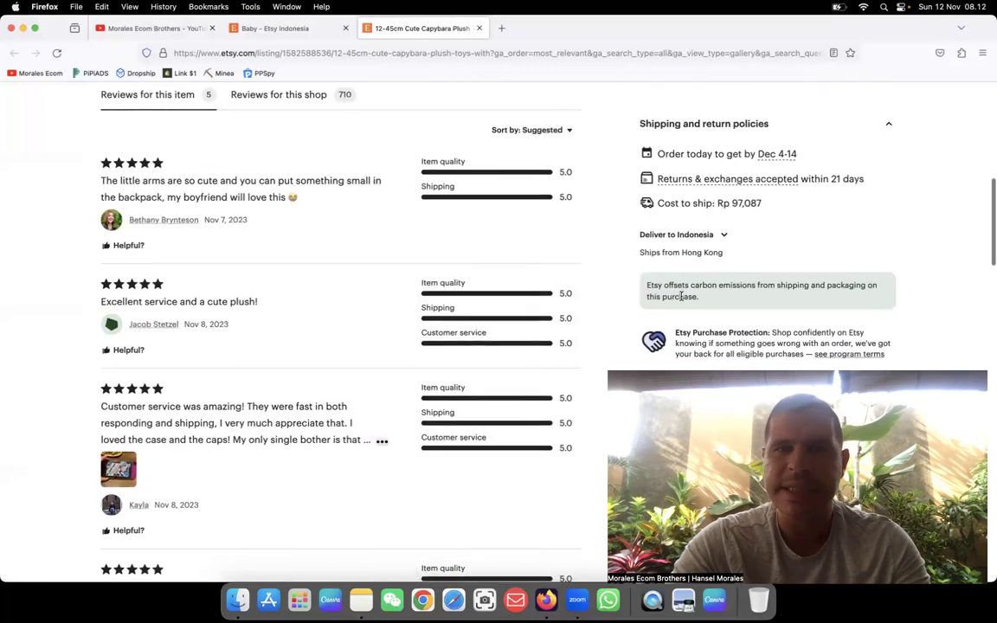
{"action": "scroll", "coordinate": [681, 296], "scroll_direction": "down", "scroll_amount": 2}
{"action": "scroll", "coordinate": [681, 297], "scroll_direction": "down", "scroll_amount": 2}
{"action": "scroll", "coordinate": [682, 296], "scroll_direction": "down", "scroll_amount": 1}
{"action": "scroll", "coordinate": [681, 299], "scroll_direction": "down", "scroll_amount": 1}
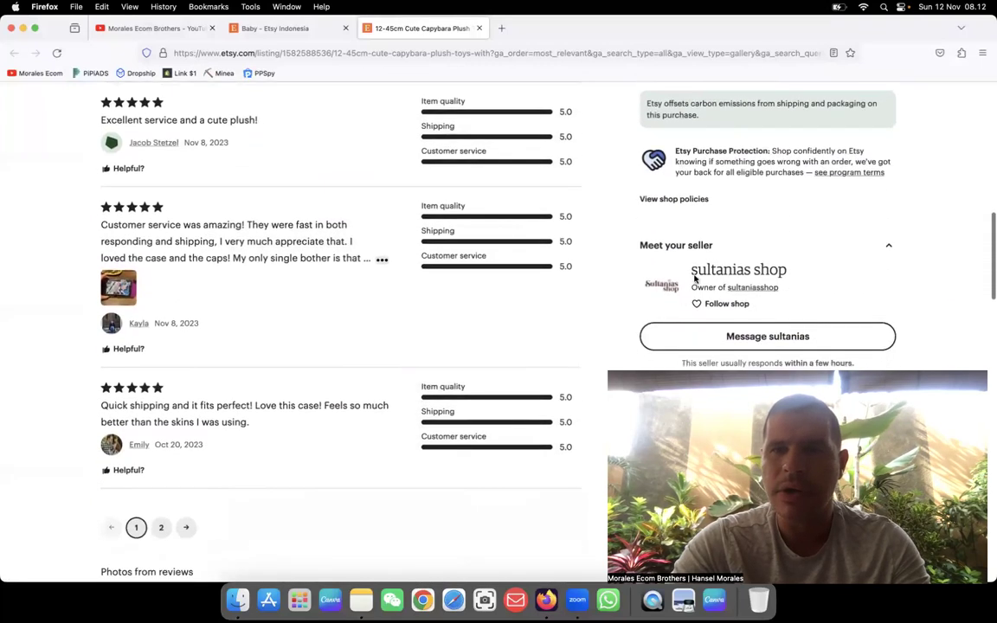
{"action": "left_click", "coordinate": [746, 288]}
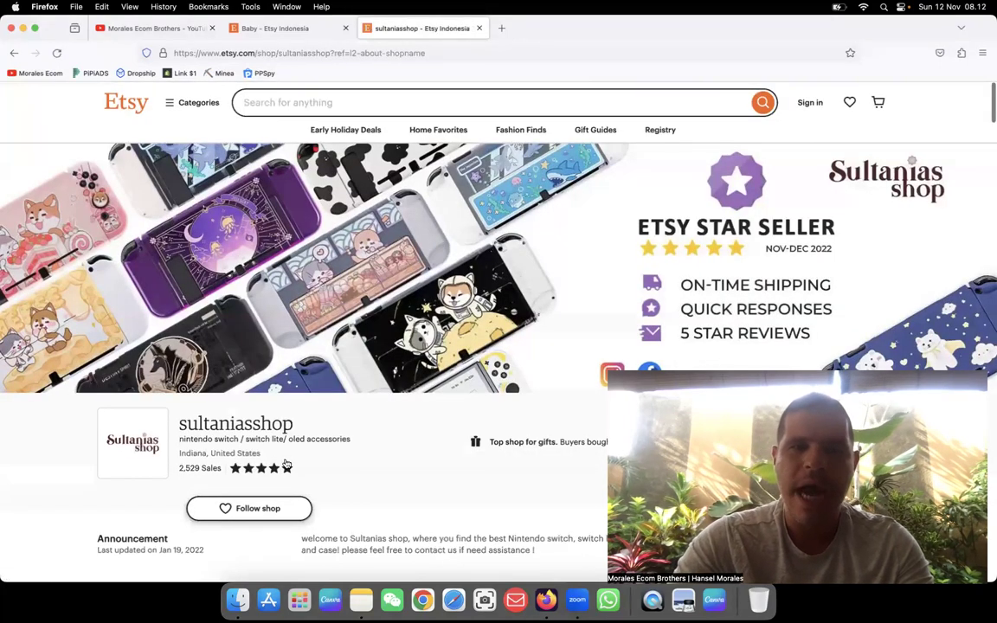
{"action": "scroll", "coordinate": [287, 465], "scroll_direction": "down", "scroll_amount": 5}
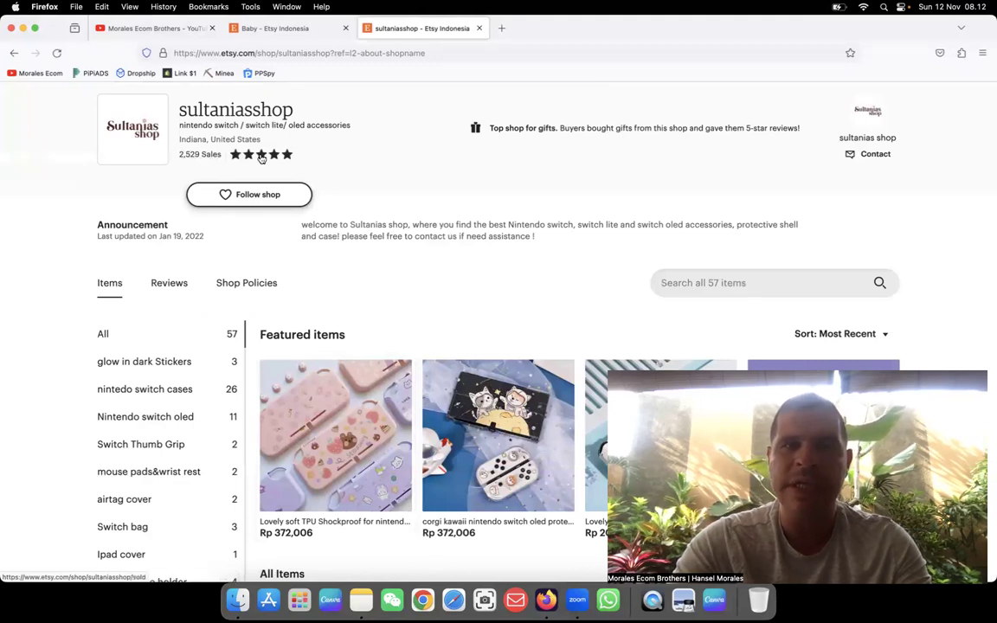
Check sultaniasshop's 2,529 sold items, then return to the Baby category results tab.
{"action": "left_click", "coordinate": [208, 156]}
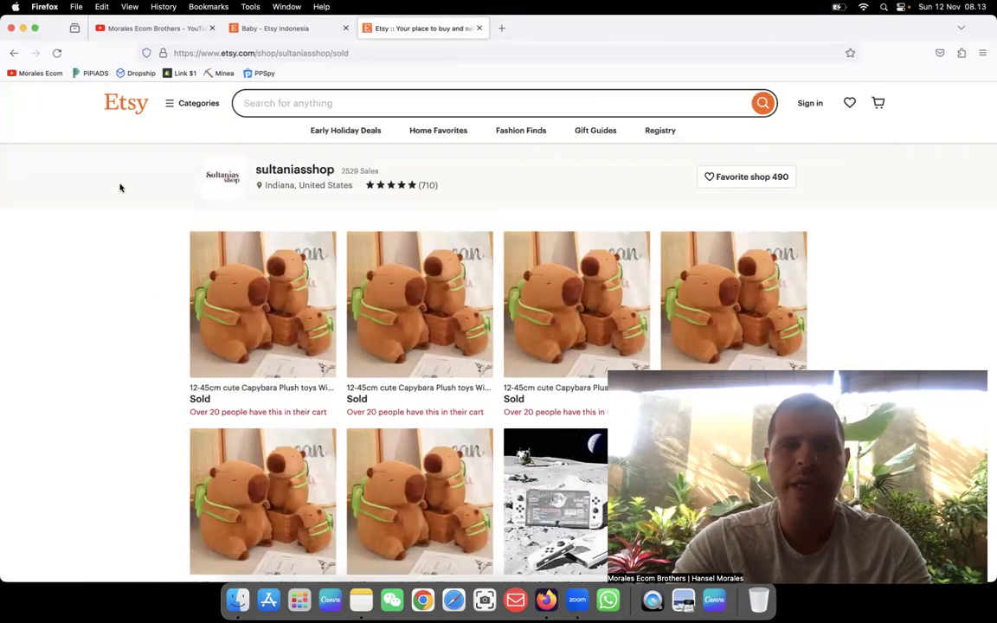
{"action": "key", "text": "super+Left"}
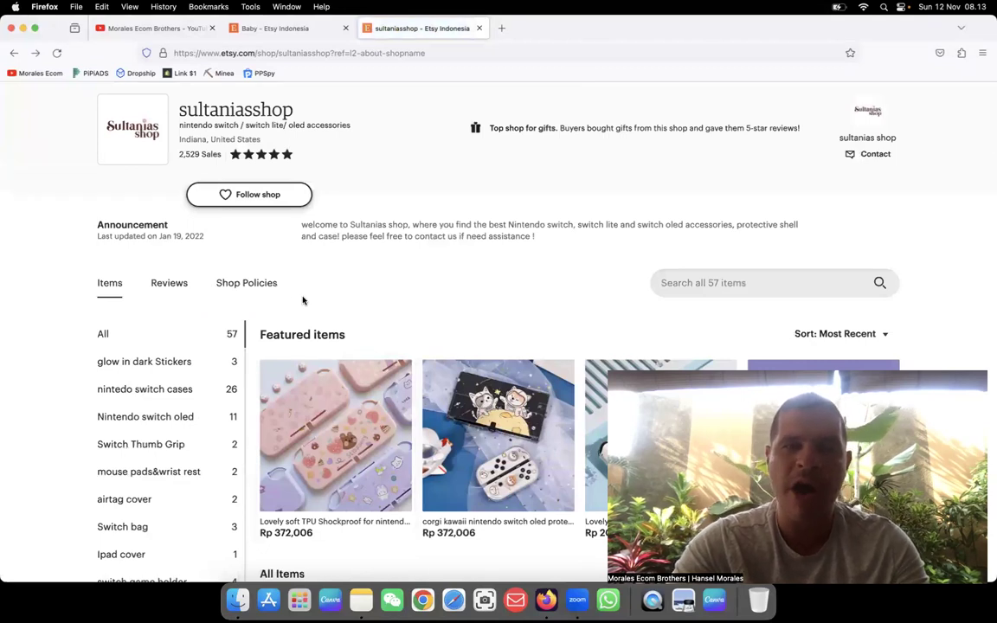
{"action": "key", "text": "ctrl+shift+Tab"}
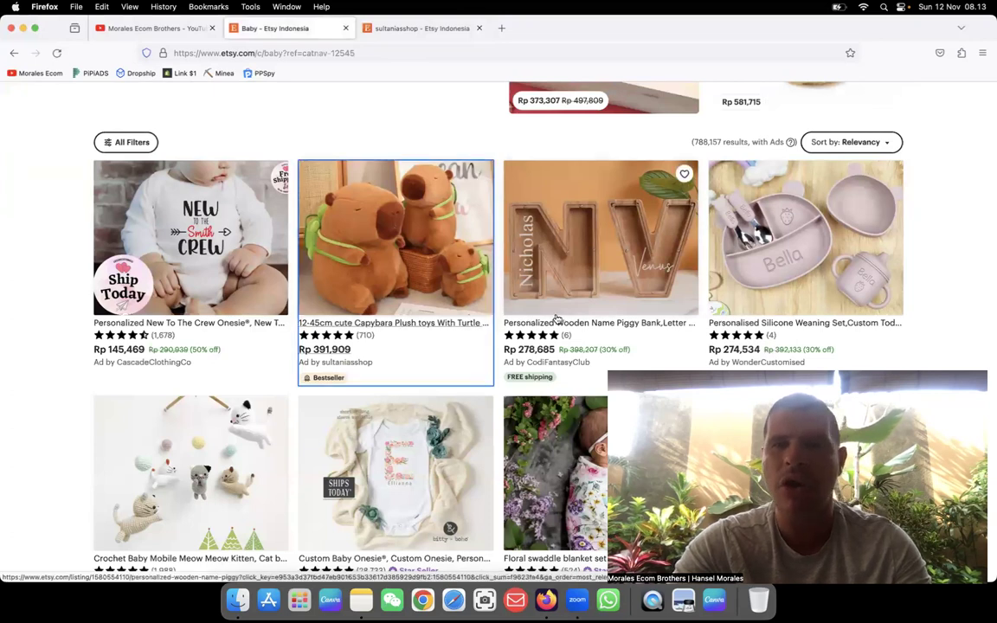
{"action": "scroll", "coordinate": [557, 318], "scroll_direction": "down", "scroll_amount": 2}
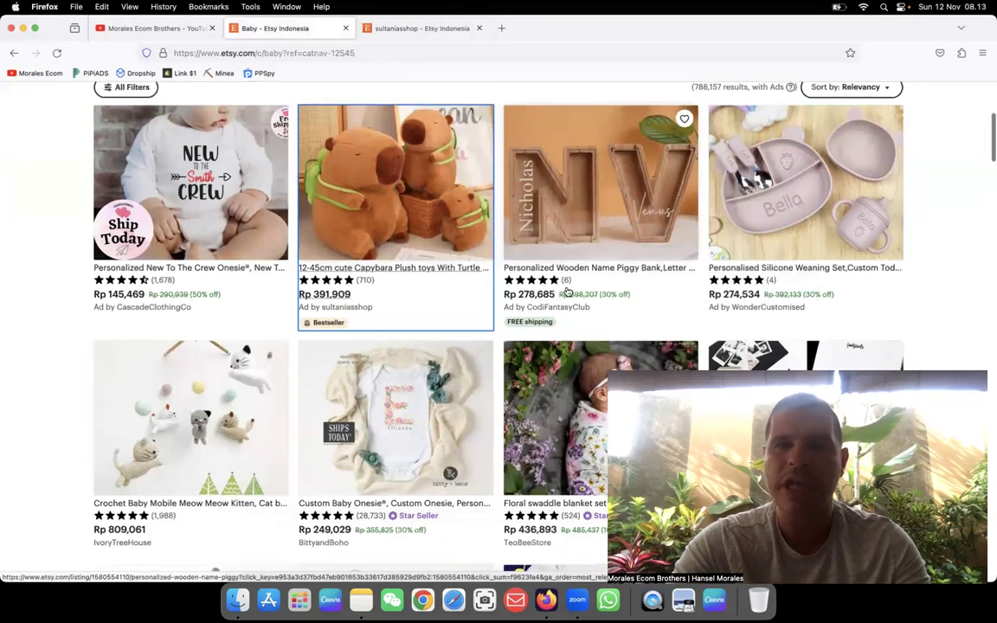
{"action": "scroll", "coordinate": [412, 503], "scroll_direction": "down", "scroll_amount": 2}
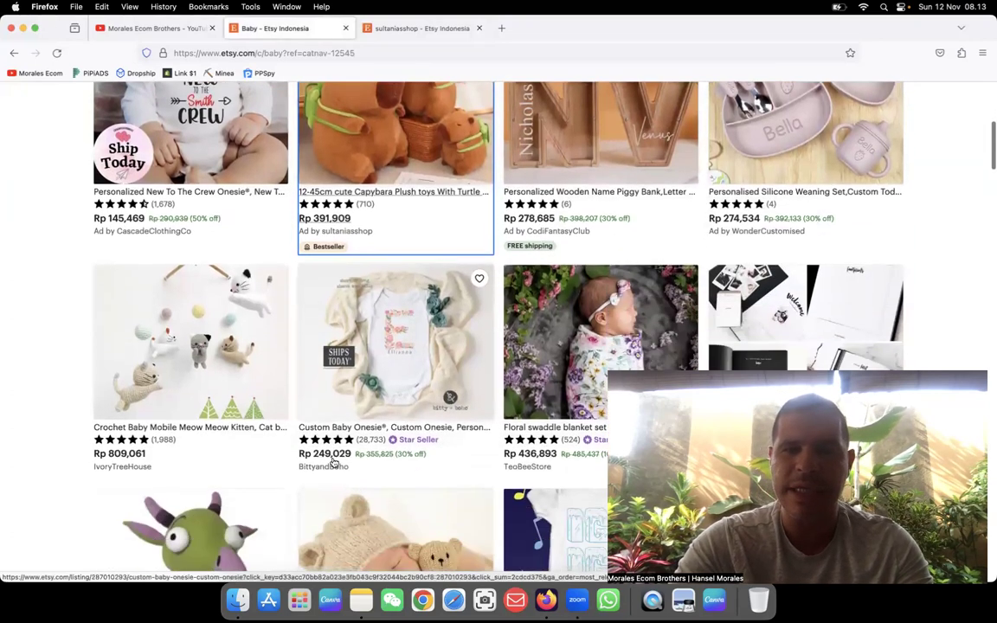
Open the Custom Baby Onesie listing and then seller BittyandBoho's shop page.
{"action": "left_click", "coordinate": [337, 453]}
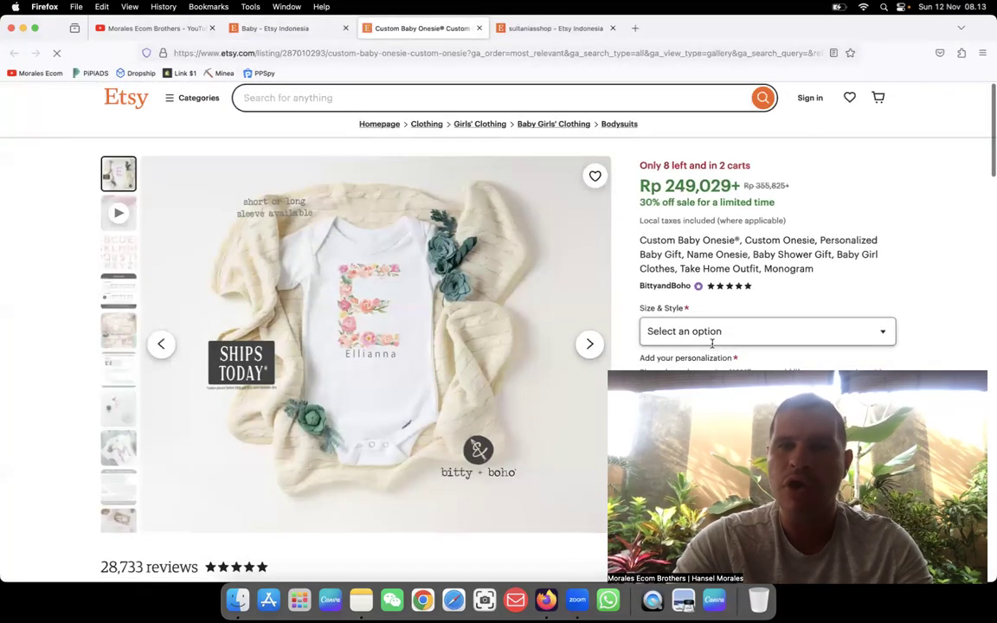
{"action": "scroll", "coordinate": [646, 334], "scroll_direction": "down", "scroll_amount": 5}
{"action": "scroll", "coordinate": [714, 348], "scroll_direction": "down", "scroll_amount": 4}
{"action": "scroll", "coordinate": [714, 348], "scroll_direction": "down", "scroll_amount": 5}
{"action": "scroll", "coordinate": [714, 348], "scroll_direction": "down", "scroll_amount": 3}
{"action": "right_click", "coordinate": [749, 309]}
{"action": "left_click", "coordinate": [779, 322]}
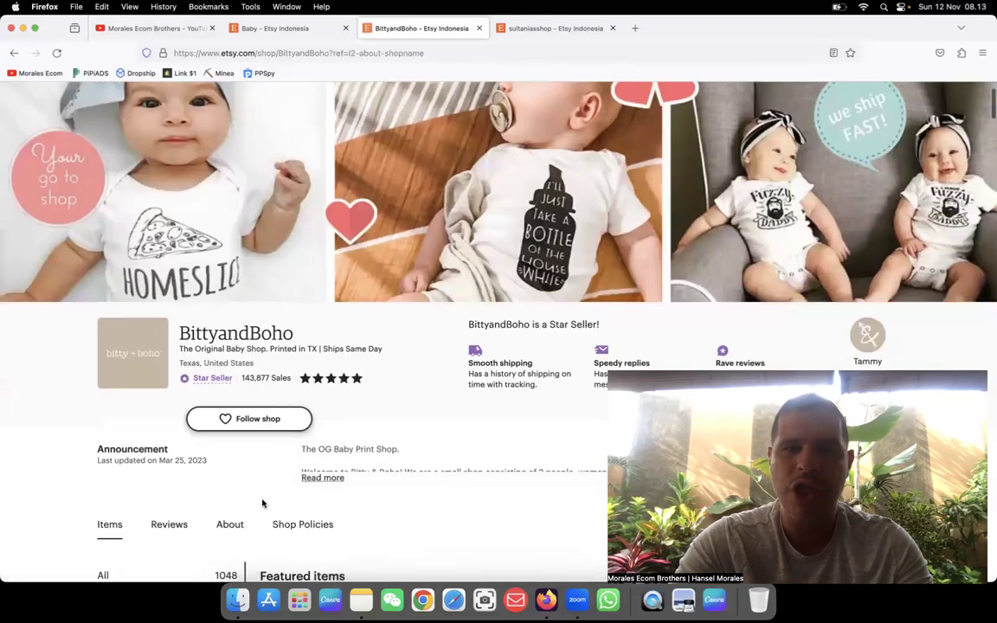
{"action": "scroll", "coordinate": [264, 504], "scroll_direction": "down", "scroll_amount": 3}
{"action": "scroll", "coordinate": [264, 433], "scroll_direction": "down", "scroll_amount": 2}
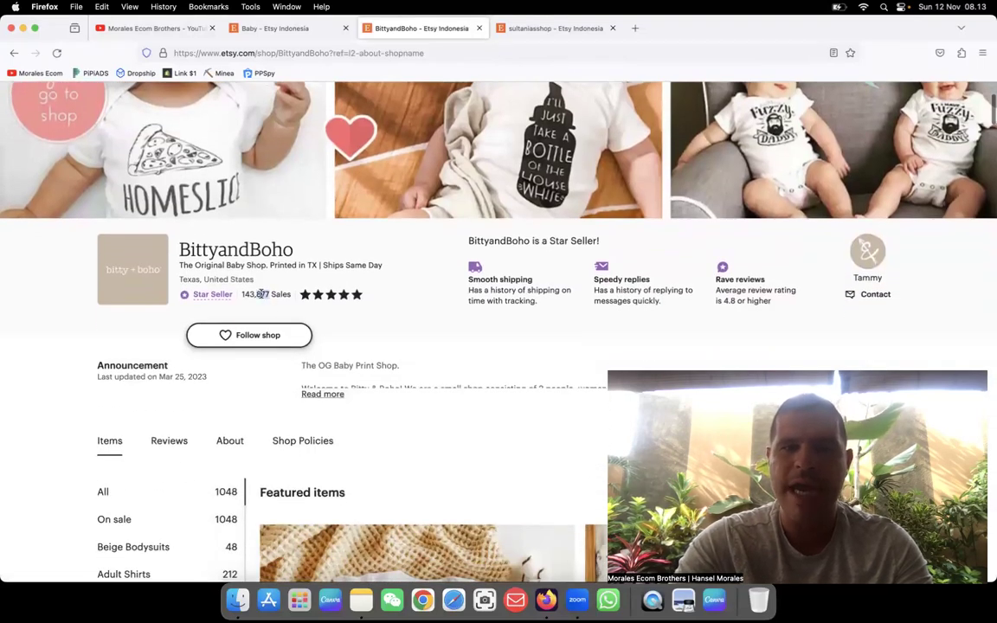
{"action": "left_click", "coordinate": [327, 295]}
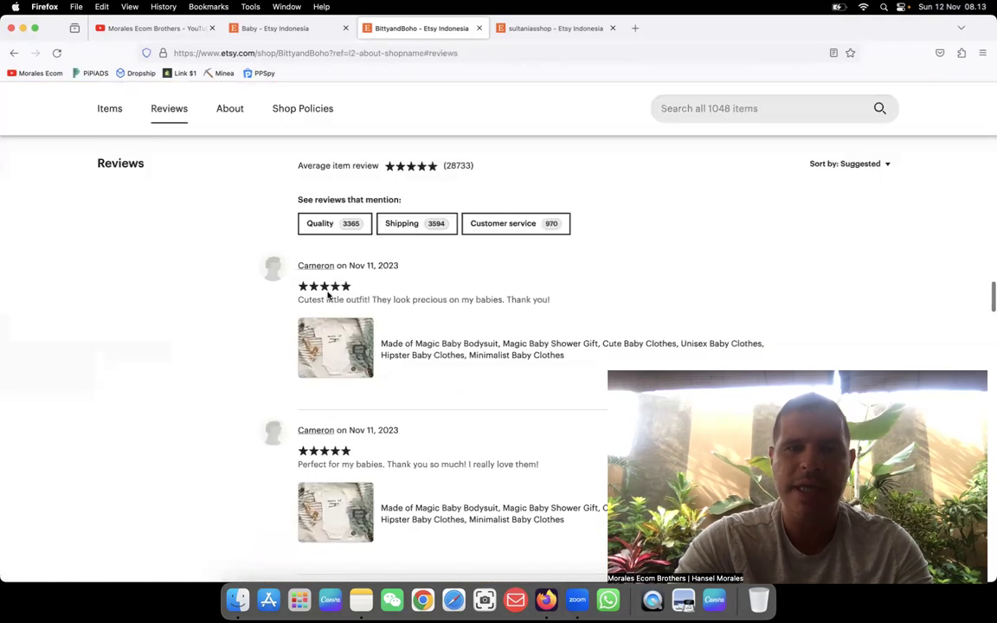
{"action": "key", "text": "super+Left"}
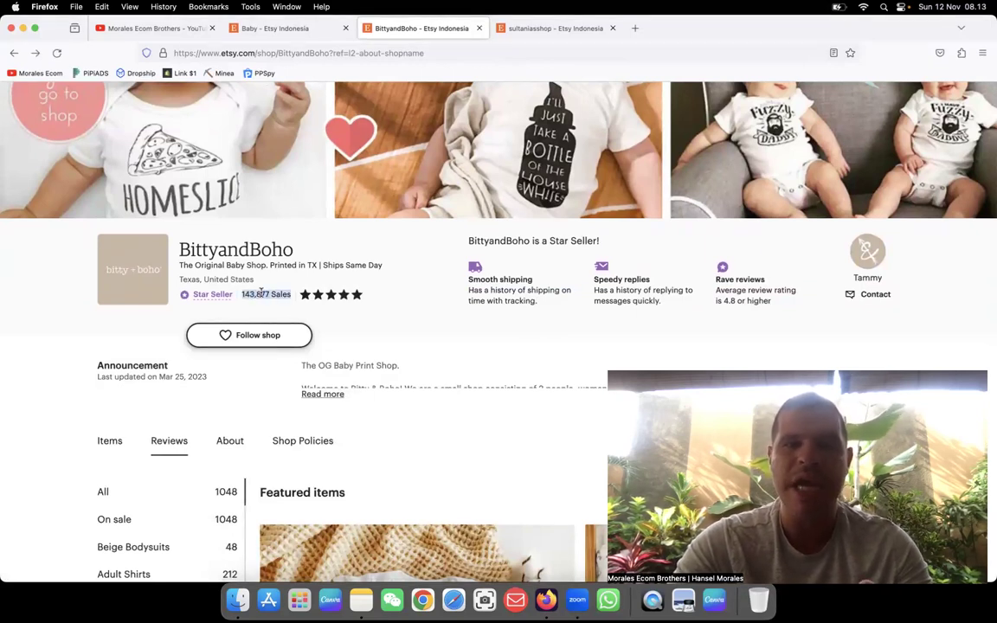
Return to sultaniasshop's sold items and browse sold-listing pages 2 and 3.
{"action": "left_click", "coordinate": [545, 29]}
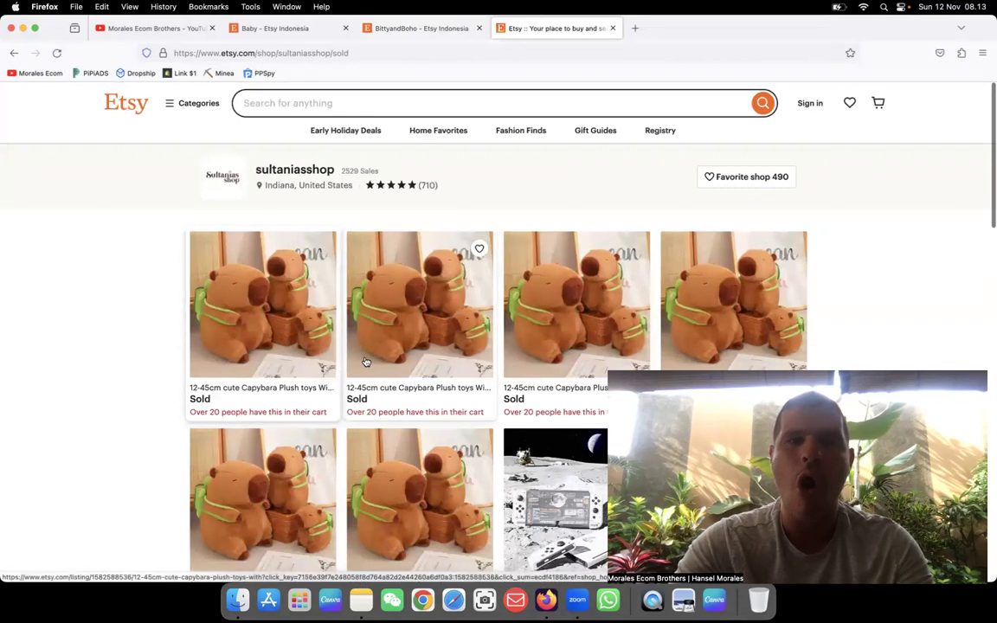
{"action": "scroll", "coordinate": [507, 348], "scroll_direction": "down", "scroll_amount": 5}
{"action": "scroll", "coordinate": [563, 331], "scroll_direction": "down", "scroll_amount": 5}
{"action": "scroll", "coordinate": [562, 331], "scroll_direction": "down", "scroll_amount": 3}
{"action": "scroll", "coordinate": [563, 332], "scroll_direction": "down", "scroll_amount": 5}
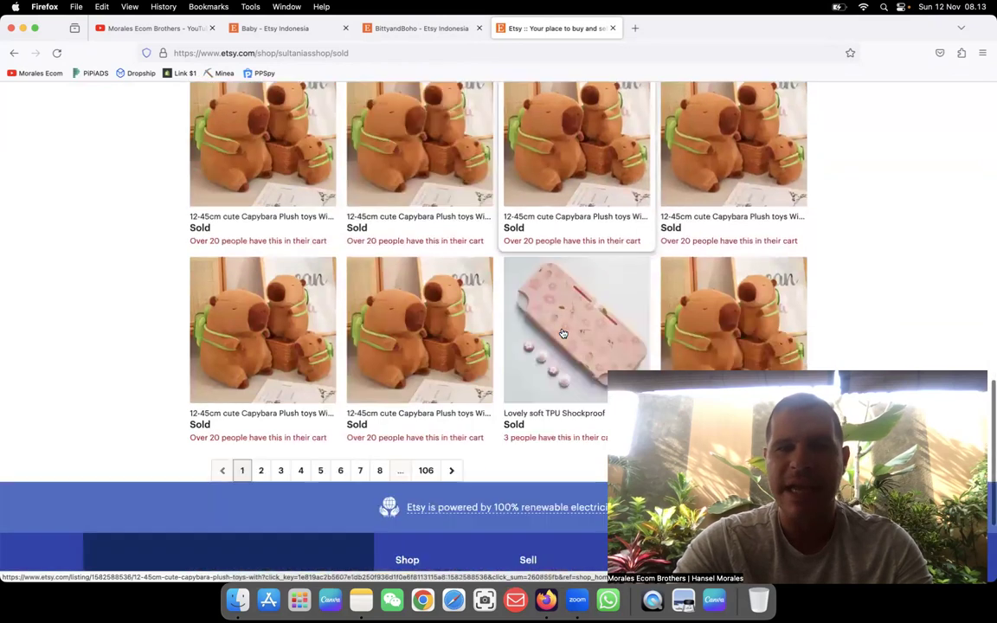
{"action": "scroll", "coordinate": [562, 331], "scroll_direction": "down", "scroll_amount": 3}
{"action": "scroll", "coordinate": [562, 332], "scroll_direction": "up", "scroll_amount": 5}
{"action": "scroll", "coordinate": [562, 331], "scroll_direction": "up", "scroll_amount": 5}
{"action": "scroll", "coordinate": [537, 260], "scroll_direction": "down", "scroll_amount": 2}
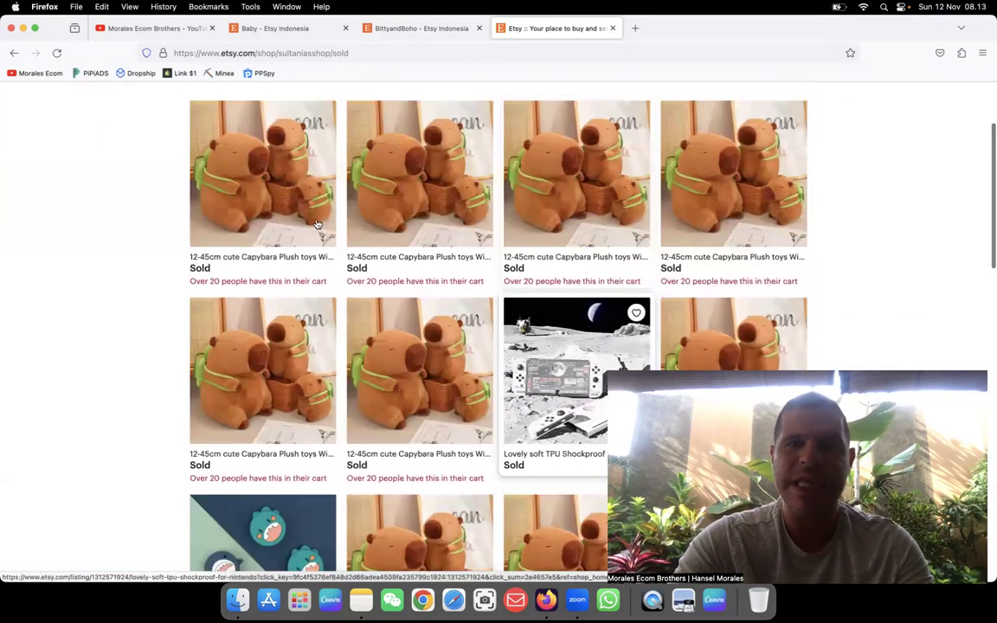
{"action": "mouse_move", "coordinate": [420, 370]}
{"action": "scroll", "coordinate": [689, 329], "scroll_direction": "down", "scroll_amount": 3}
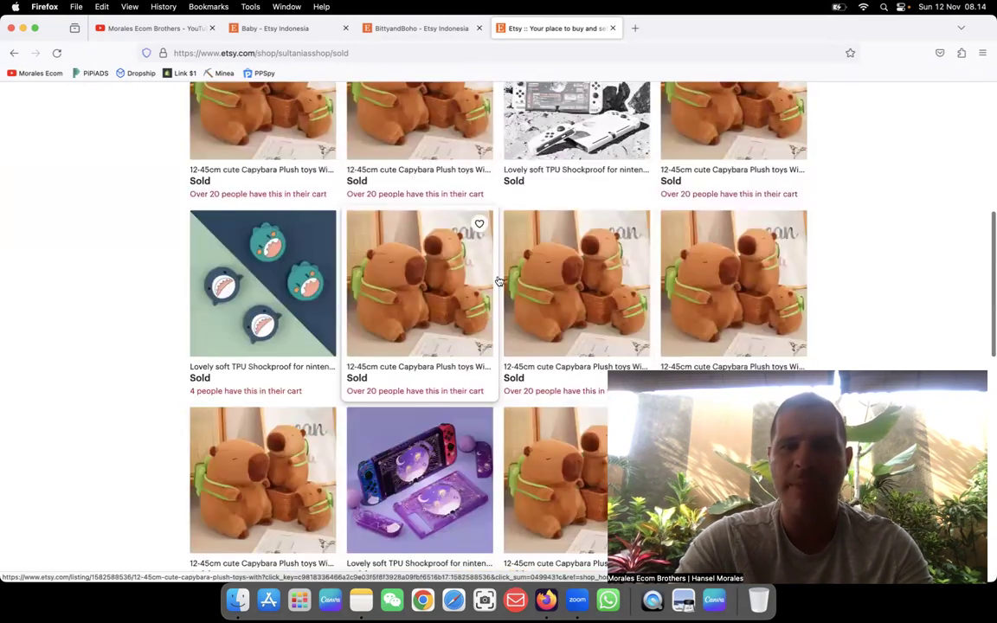
{"action": "scroll", "coordinate": [773, 264], "scroll_direction": "down", "scroll_amount": 5}
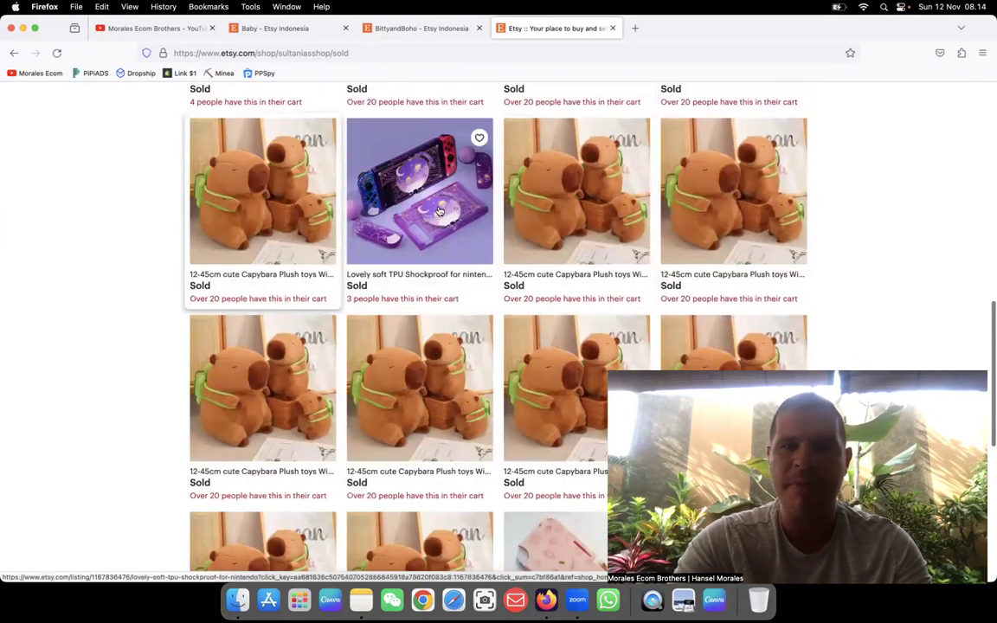
{"action": "scroll", "coordinate": [415, 363], "scroll_direction": "down", "scroll_amount": 5}
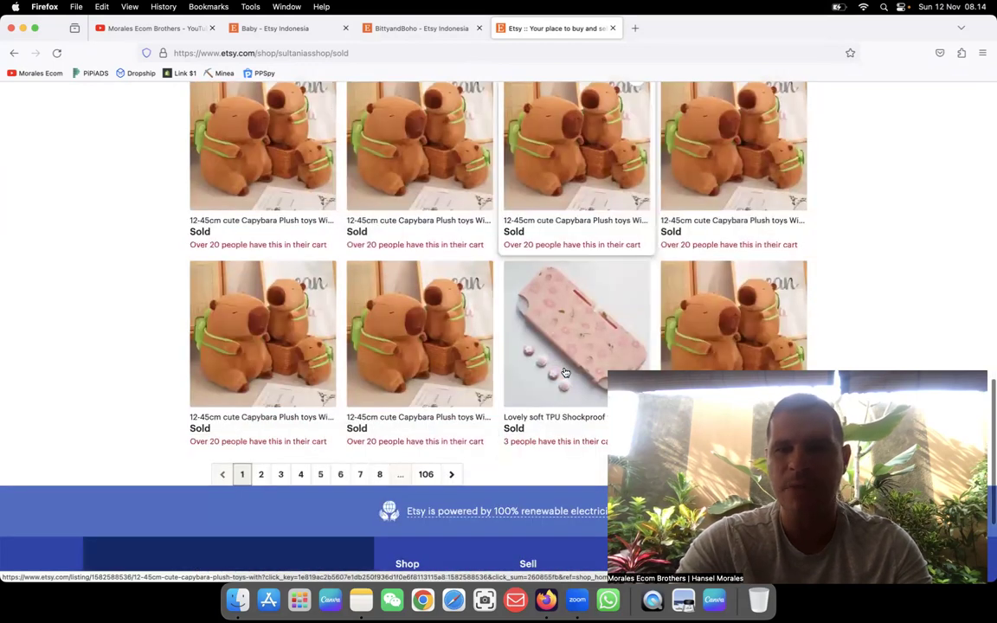
{"action": "left_click", "coordinate": [261, 474]}
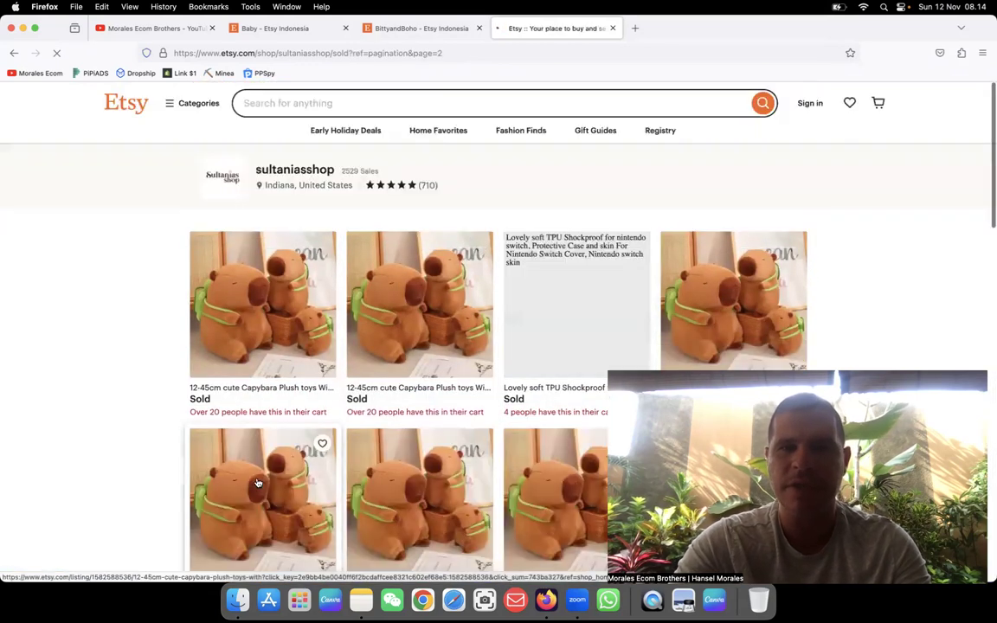
{"action": "scroll", "coordinate": [257, 482], "scroll_direction": "down", "scroll_amount": 5}
{"action": "scroll", "coordinate": [257, 482], "scroll_direction": "down", "scroll_amount": 5}
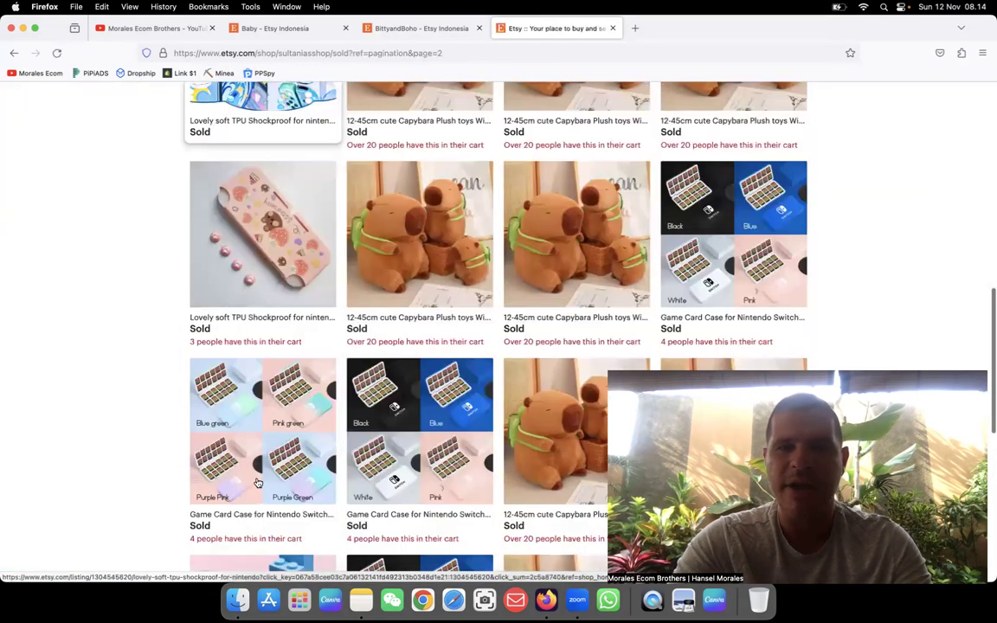
{"action": "scroll", "coordinate": [257, 482], "scroll_direction": "down", "scroll_amount": 5}
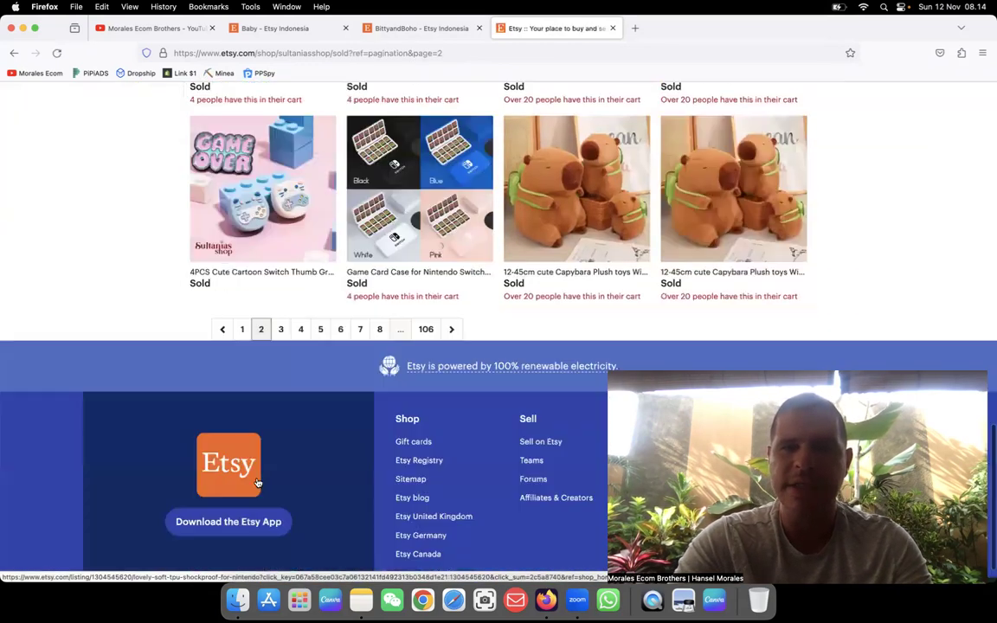
{"action": "left_click", "coordinate": [281, 328]}
{"action": "scroll", "coordinate": [279, 339], "scroll_direction": "down", "scroll_amount": 5}
{"action": "scroll", "coordinate": [279, 339], "scroll_direction": "down", "scroll_amount": 5}
{"action": "scroll", "coordinate": [280, 338], "scroll_direction": "down", "scroll_amount": 5}
{"action": "scroll", "coordinate": [279, 338], "scroll_direction": "down", "scroll_amount": 5}
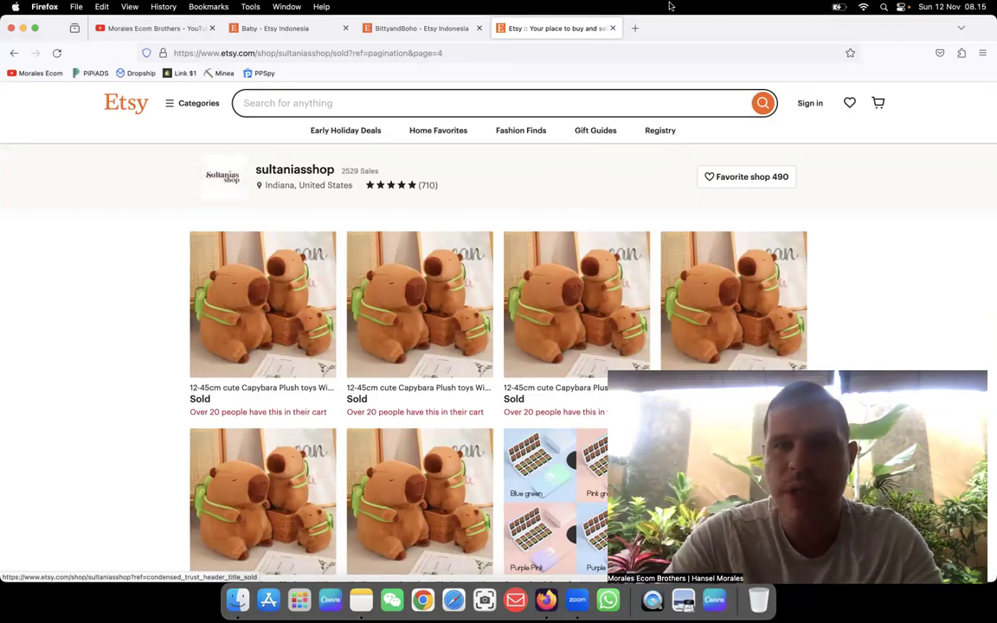
Load aliexpress.com in a new tab, reopen the Etsy capybara listing, then view AliExpress.
{"action": "left_click", "coordinate": [635, 31]}
{"action": "type", "text": "aliexpr"}
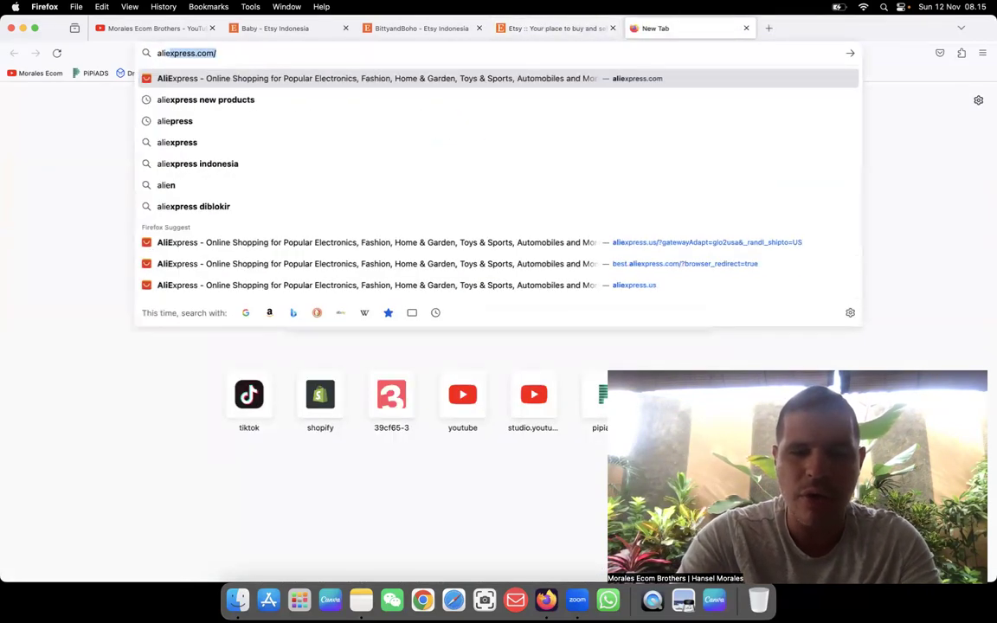
{"action": "type", "text": "ess.com"}
{"action": "key", "text": "Return"}
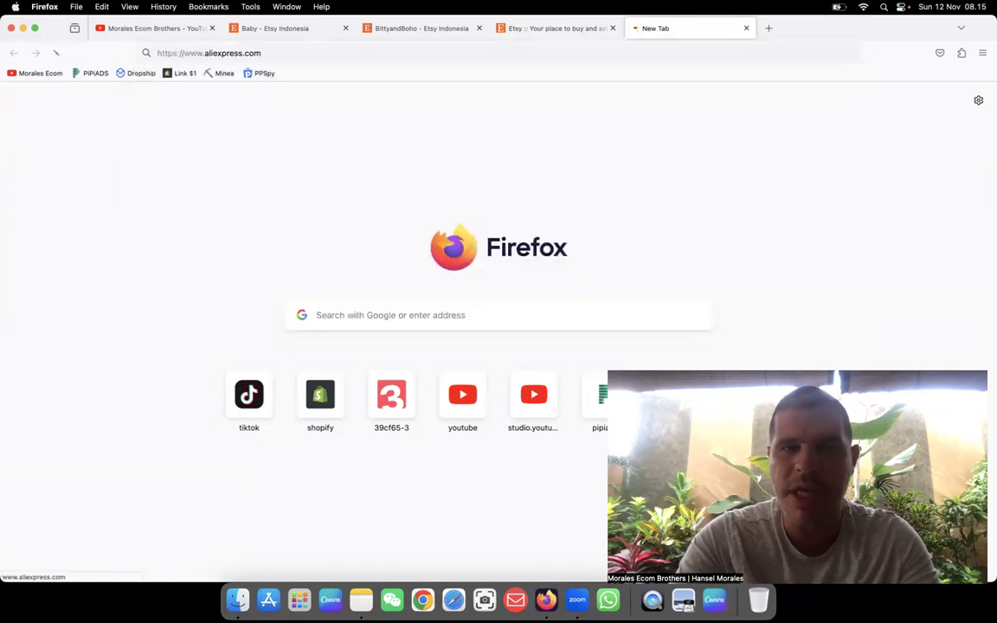
{"action": "left_click", "coordinate": [533, 31]}
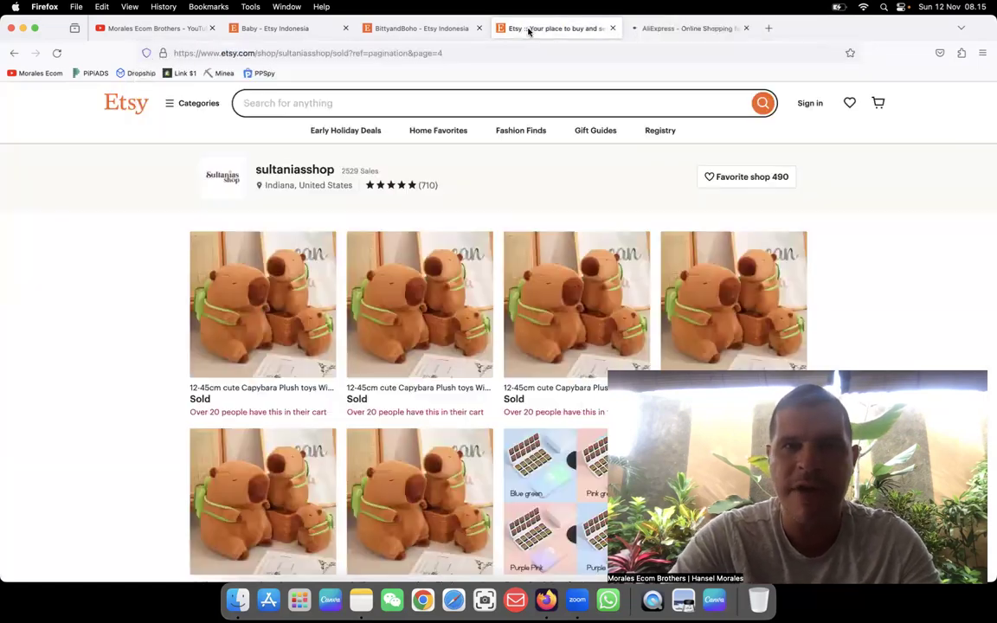
{"action": "left_click", "coordinate": [247, 391]}
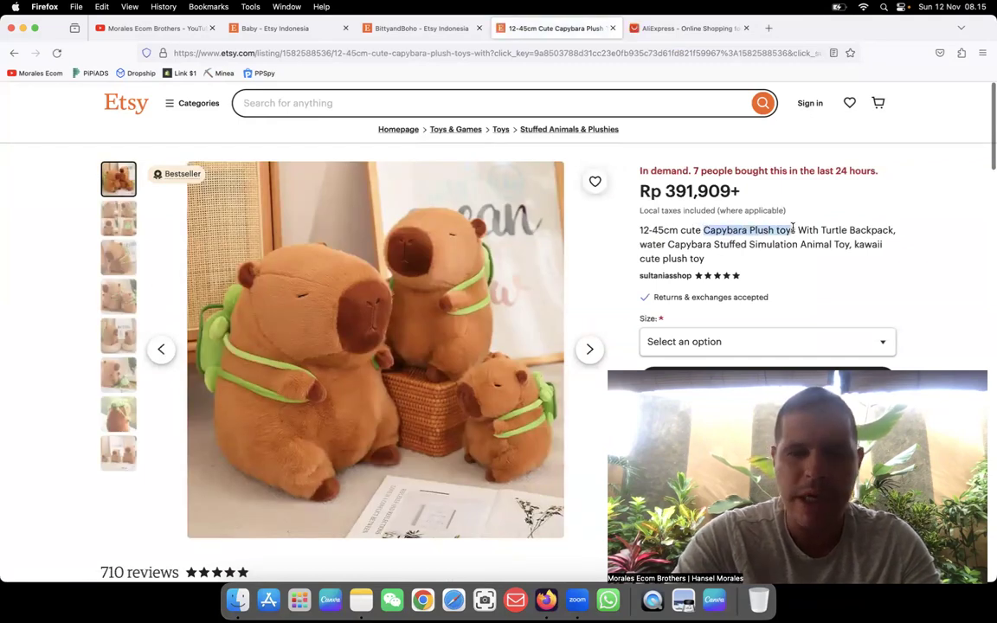
{"action": "left_click", "coordinate": [693, 29]}
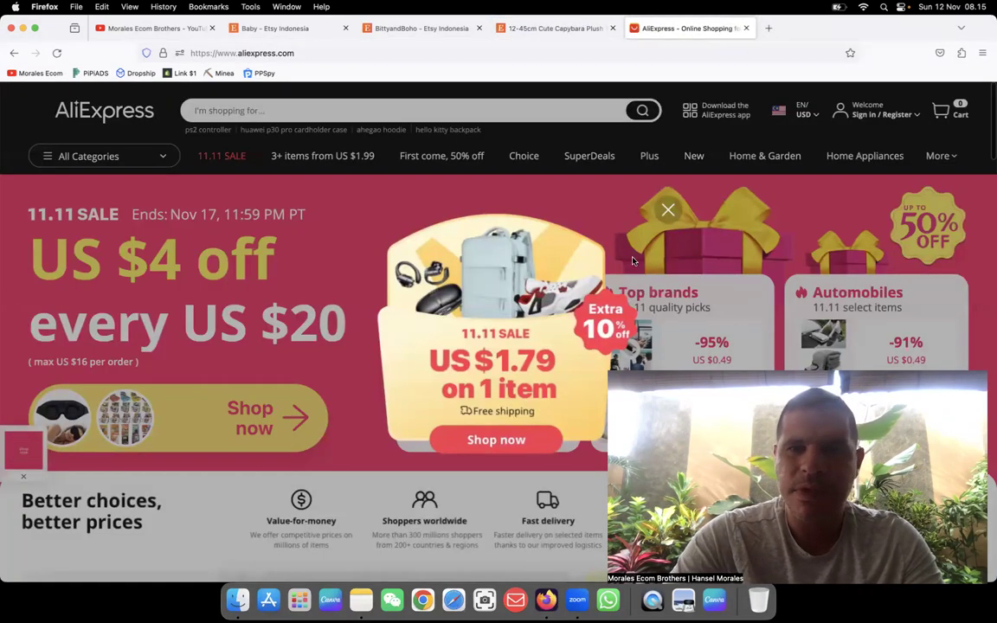
Dismiss the AliExpress sale popup and search for 'Capybara Plush toys'.
{"action": "left_click", "coordinate": [670, 210]}
{"action": "left_click", "coordinate": [463, 110]}
{"action": "type", "text": "Capybara Plush toy"}
{"action": "type", "text": "s"}
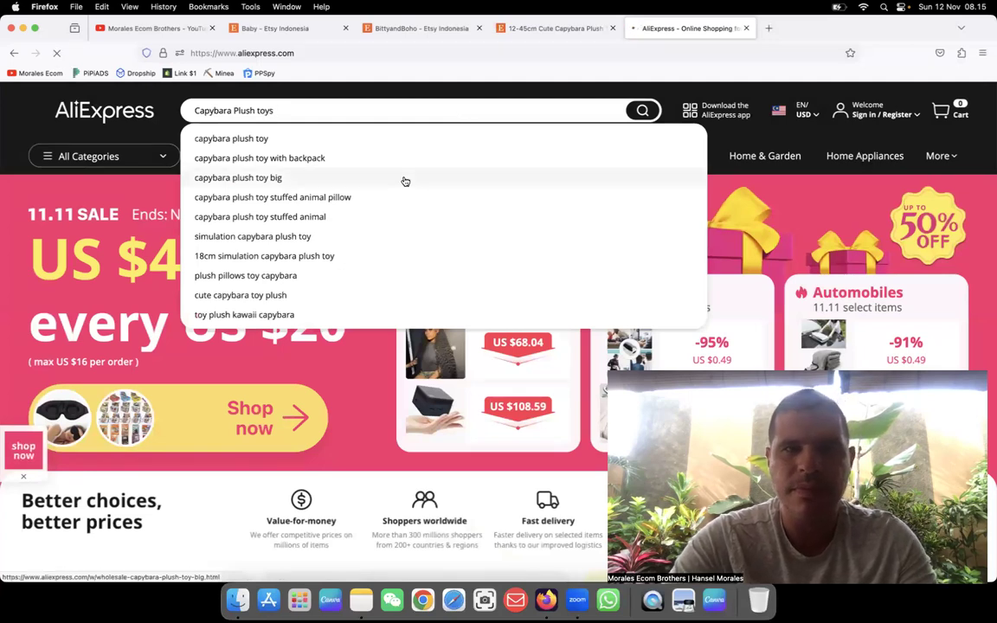
{"action": "key", "text": "Return"}
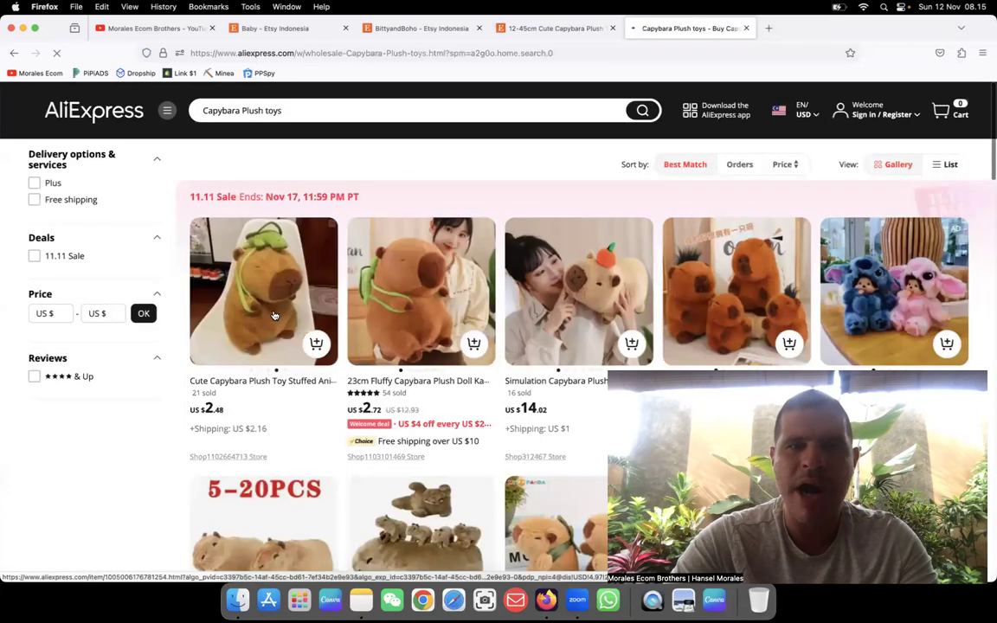
{"action": "mouse_move", "coordinate": [420, 291]}
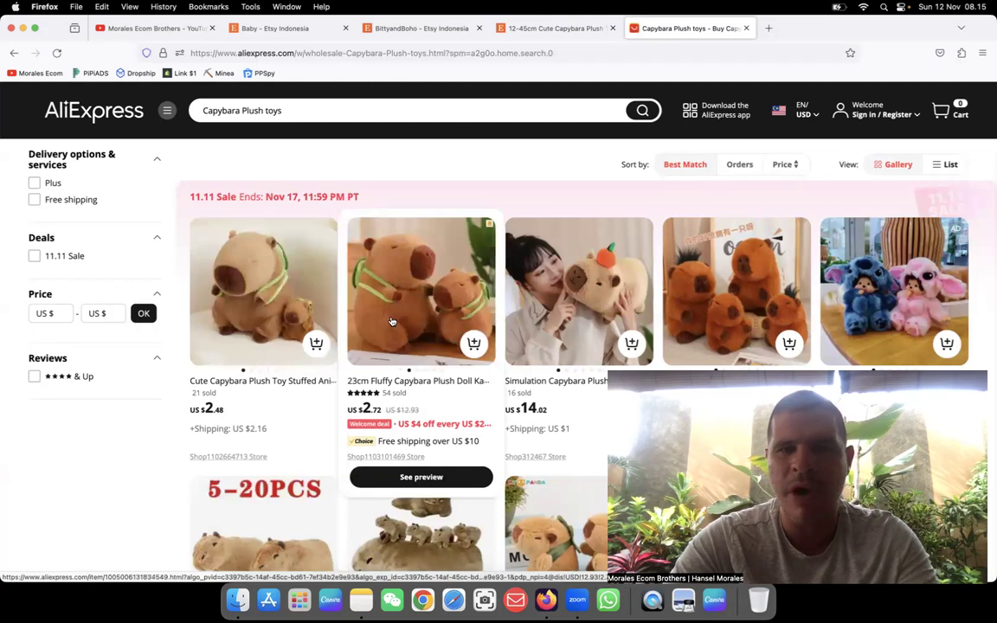
View the photos of the US $2.72 23cm Fluffy Capybara Plush Doll, then return to Etsy.
{"action": "left_click", "coordinate": [391, 321]}
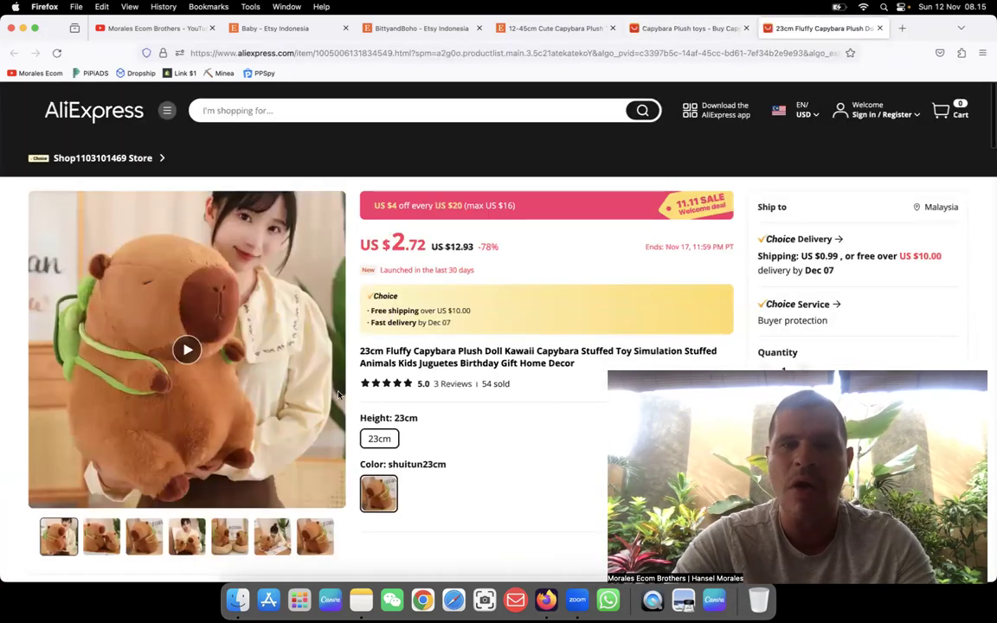
{"action": "left_click", "coordinate": [379, 494]}
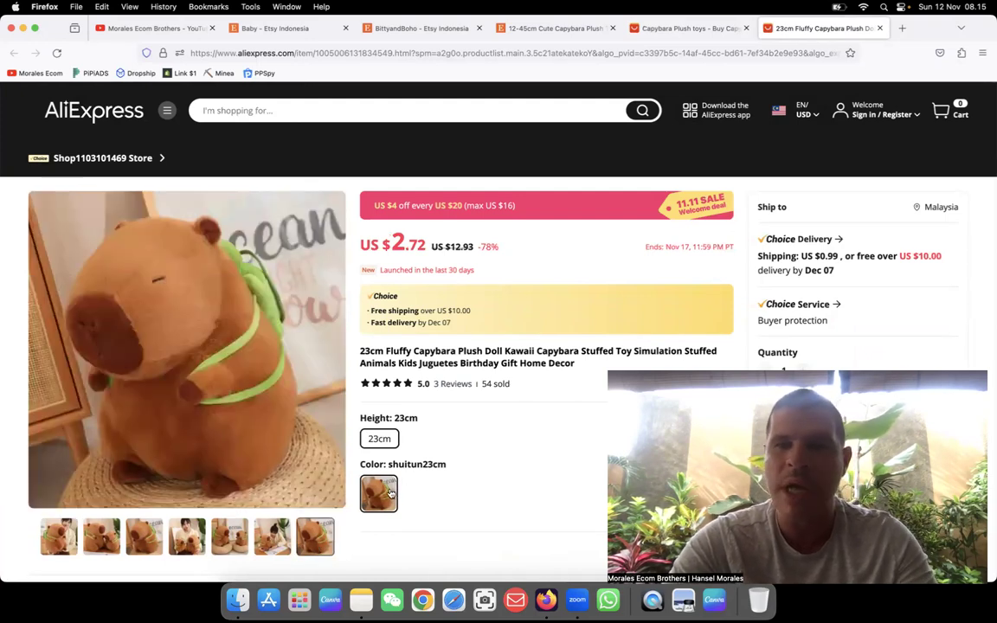
{"action": "left_click", "coordinate": [554, 29]}
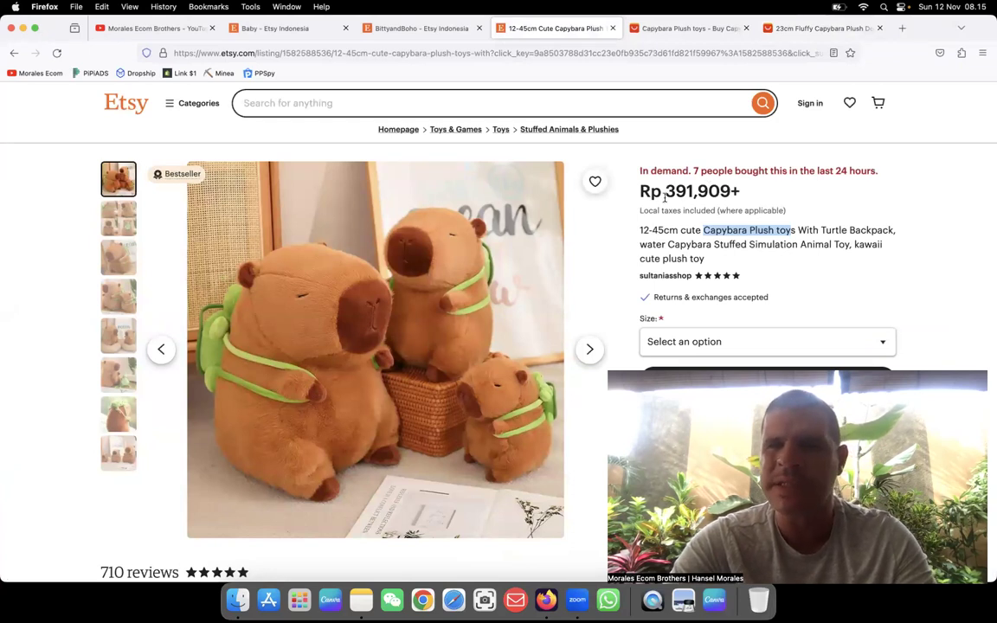
{"action": "scroll", "coordinate": [667, 192], "scroll_direction": "down", "scroll_amount": 10}
{"action": "scroll", "coordinate": [656, 211], "scroll_direction": "down", "scroll_amount": 5}
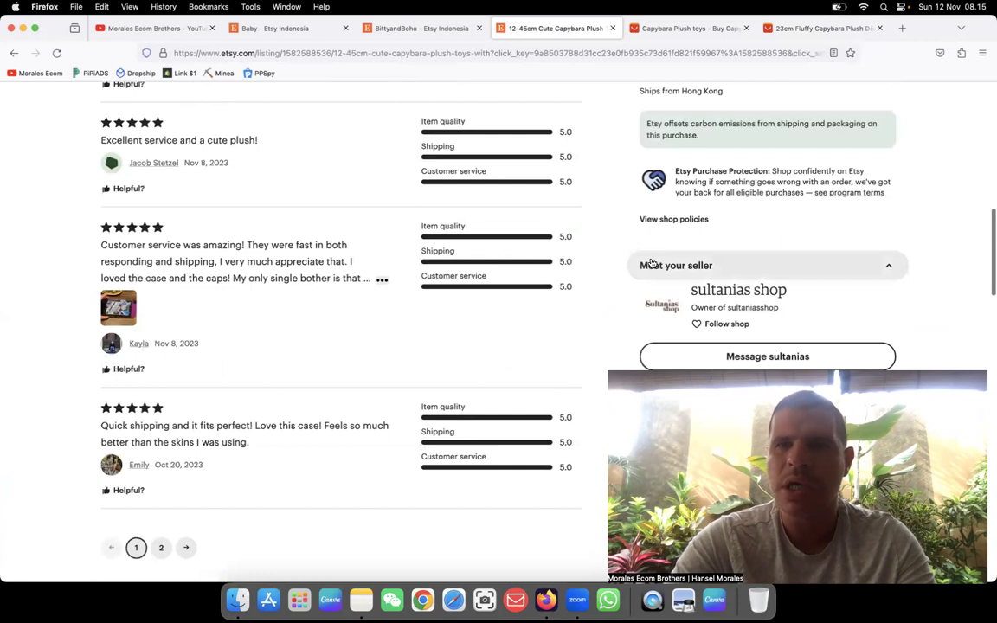
{"action": "scroll", "coordinate": [656, 211], "scroll_direction": "up", "scroll_amount": 10}
{"action": "scroll", "coordinate": [798, 161], "scroll_direction": "up", "scroll_amount": 6}
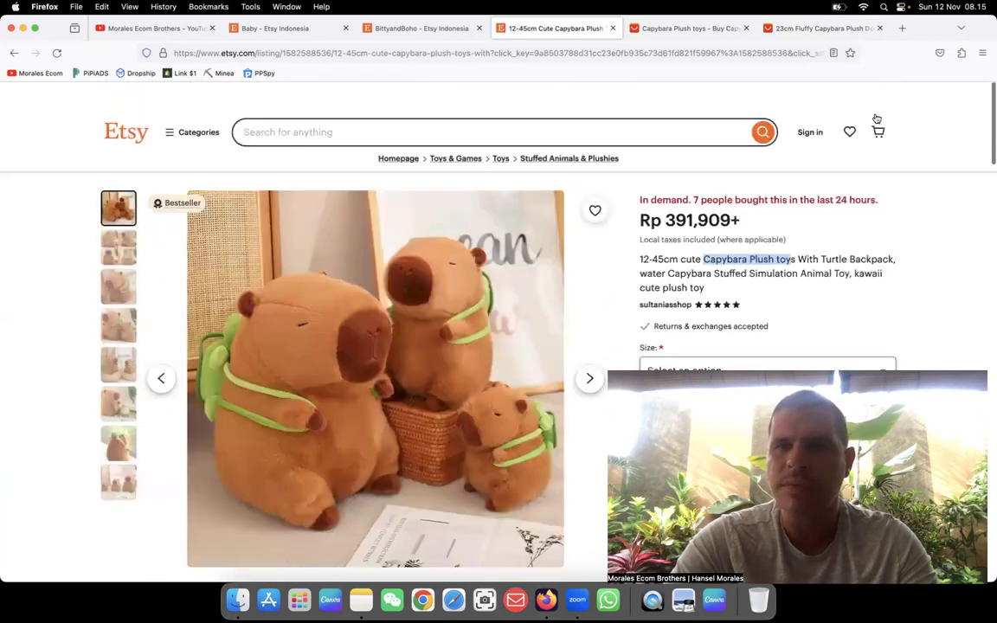
{"action": "scroll", "coordinate": [877, 118], "scroll_direction": "down", "scroll_amount": 1}
In a new tab, search Google for a rupiah to USD converter.
{"action": "key", "text": "super+t"}
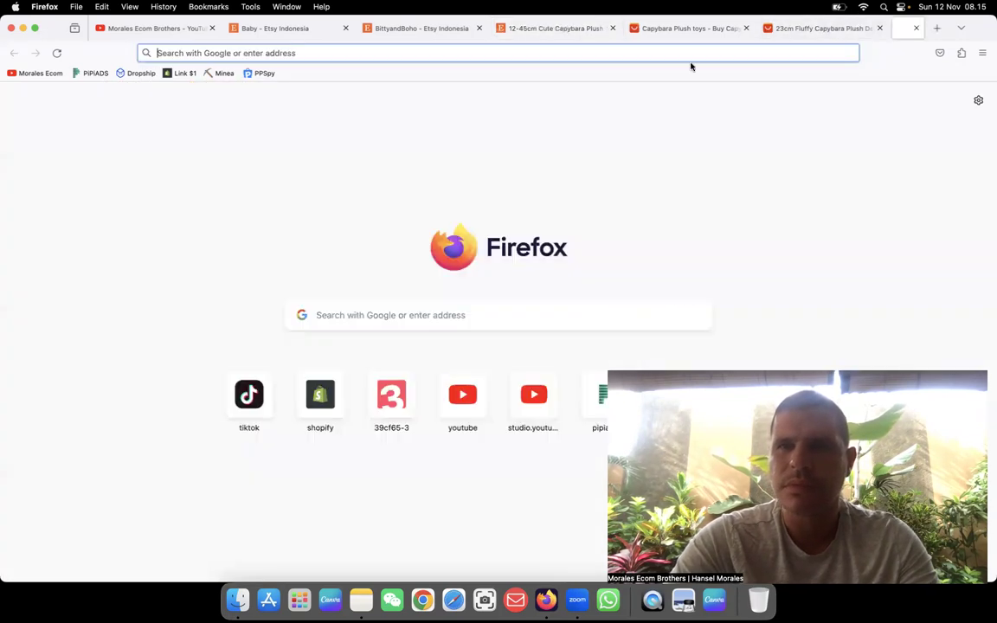
{"action": "left_click", "coordinate": [634, 52]}
{"action": "type", "text": "r"}
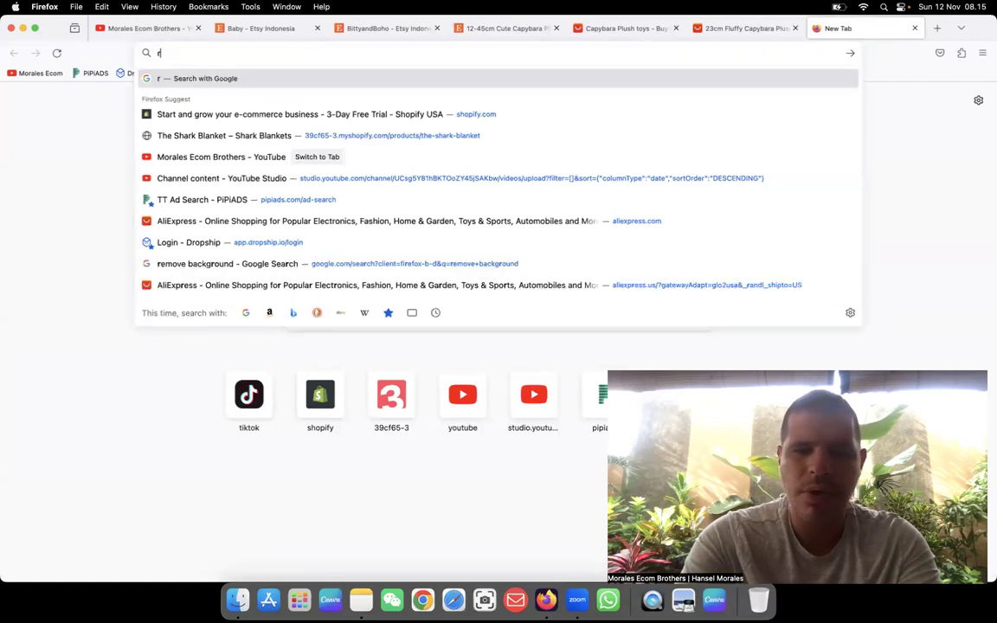
{"action": "type", "text": "upiha to usd"}
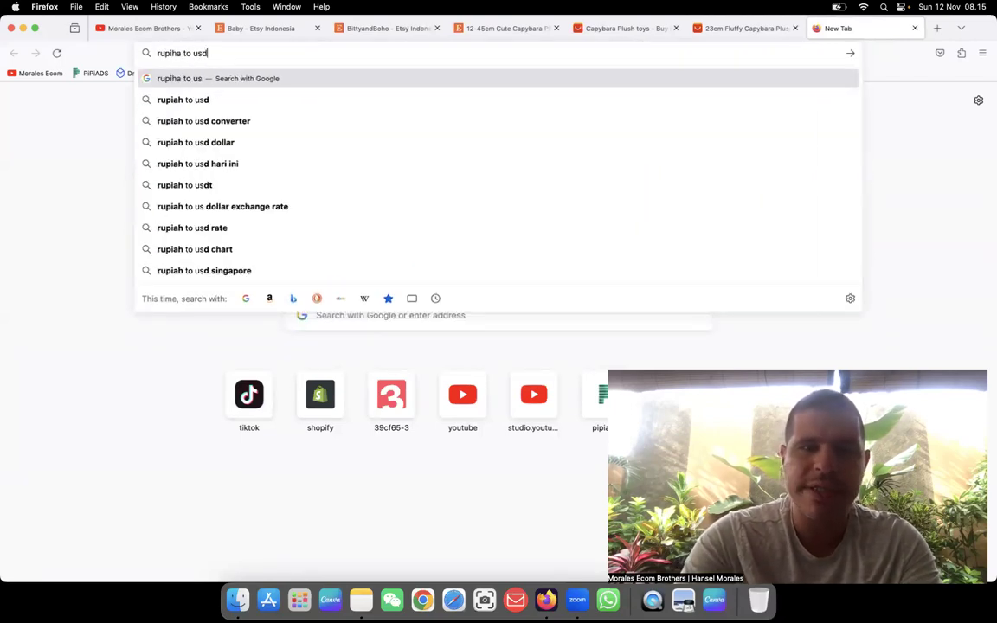
{"action": "key", "text": "Return"}
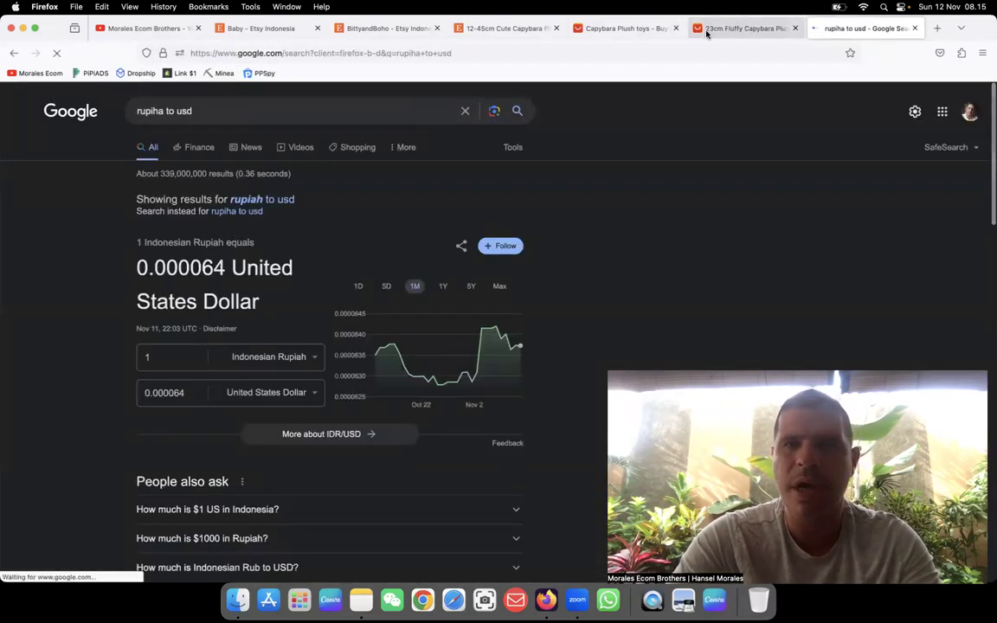
Copy the Etsy listing price Rp 391,909 from its page.
{"action": "left_click", "coordinate": [707, 29]}
{"action": "left_click", "coordinate": [625, 28]}
{"action": "left_click", "coordinate": [506, 28]}
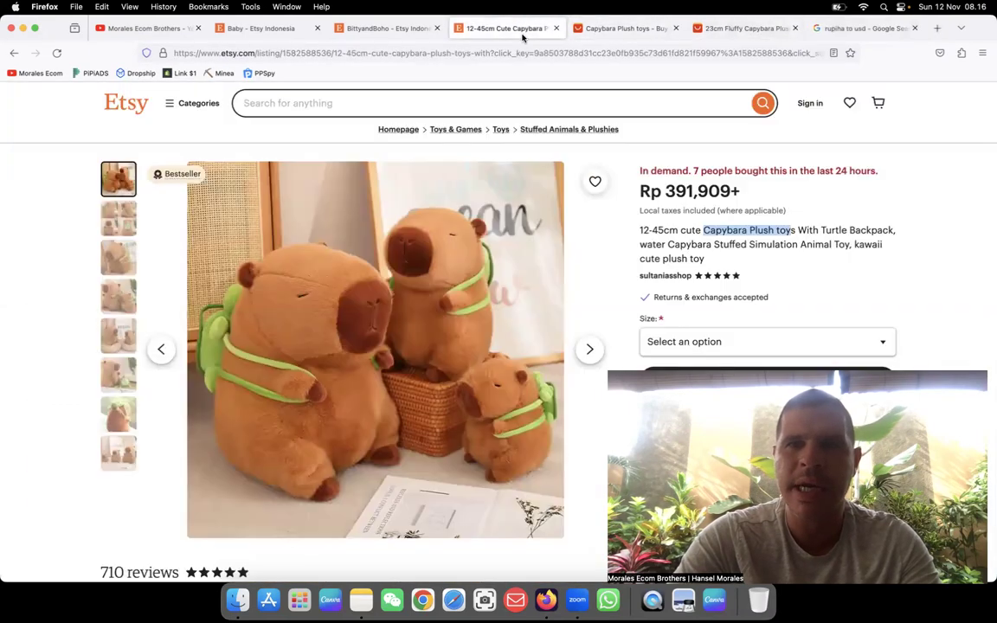
{"action": "left_click_drag", "start_coordinate": [666, 191], "coordinate": [746, 191]}
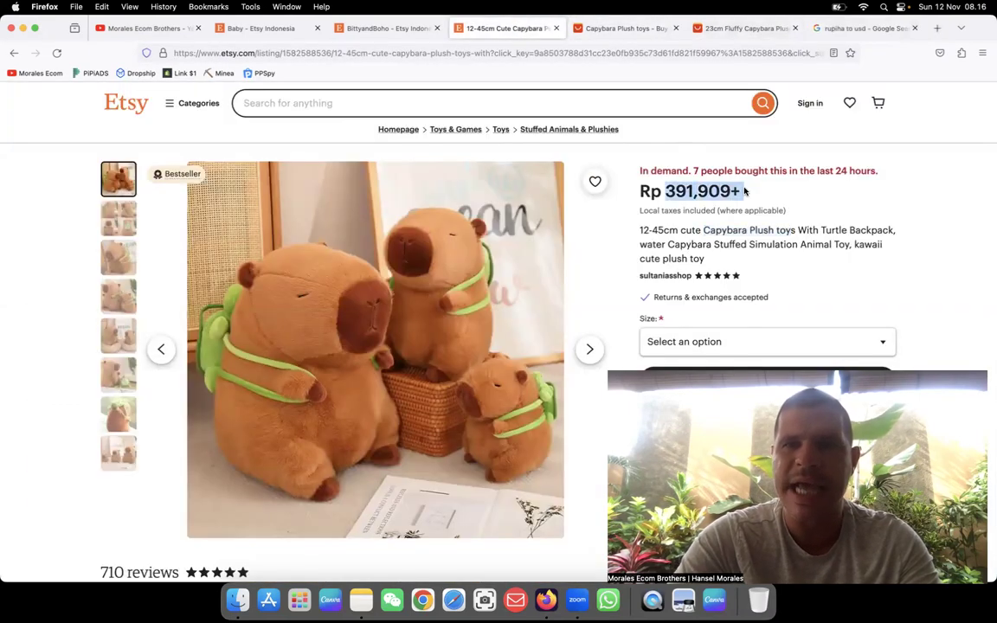
{"action": "key", "text": "super+c"}
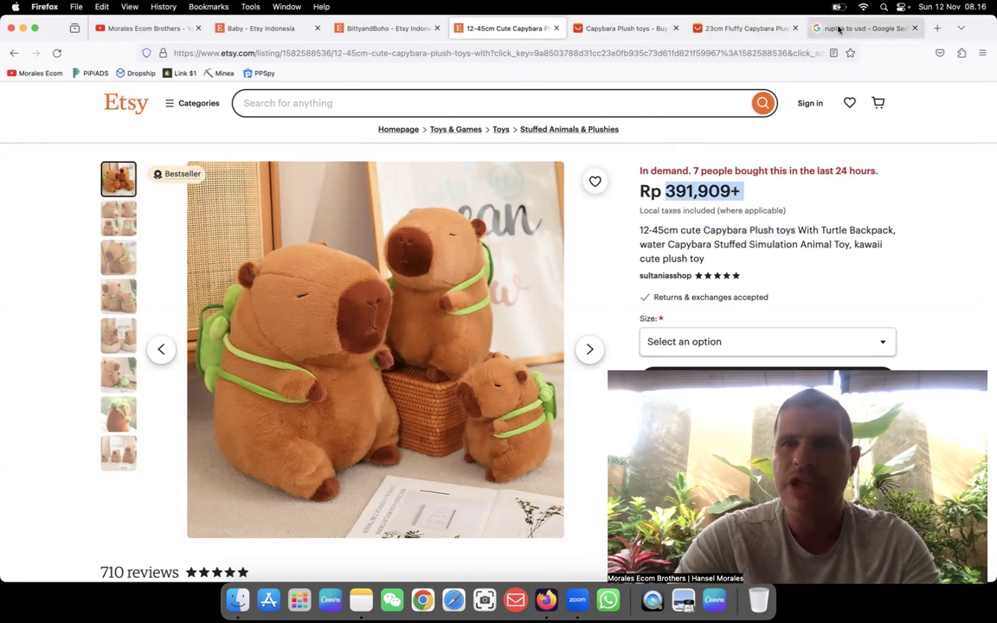
Convert Rp 391,909 to about US $24.98 and return to the AliExpress results.
{"action": "left_click", "coordinate": [864, 28]}
{"action": "double_click", "coordinate": [157, 357]}
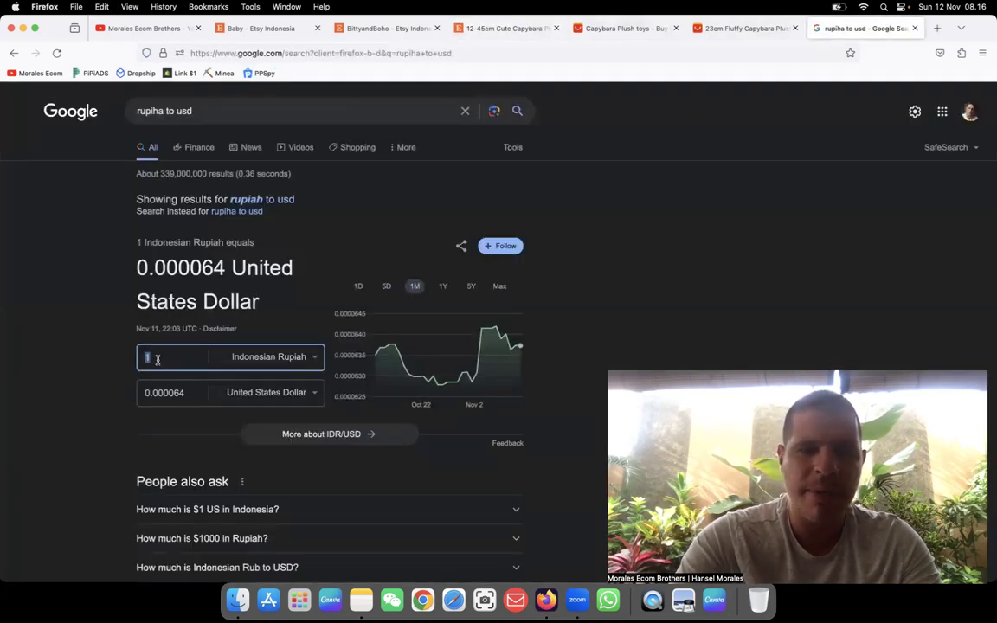
{"action": "key", "text": "super+v"}
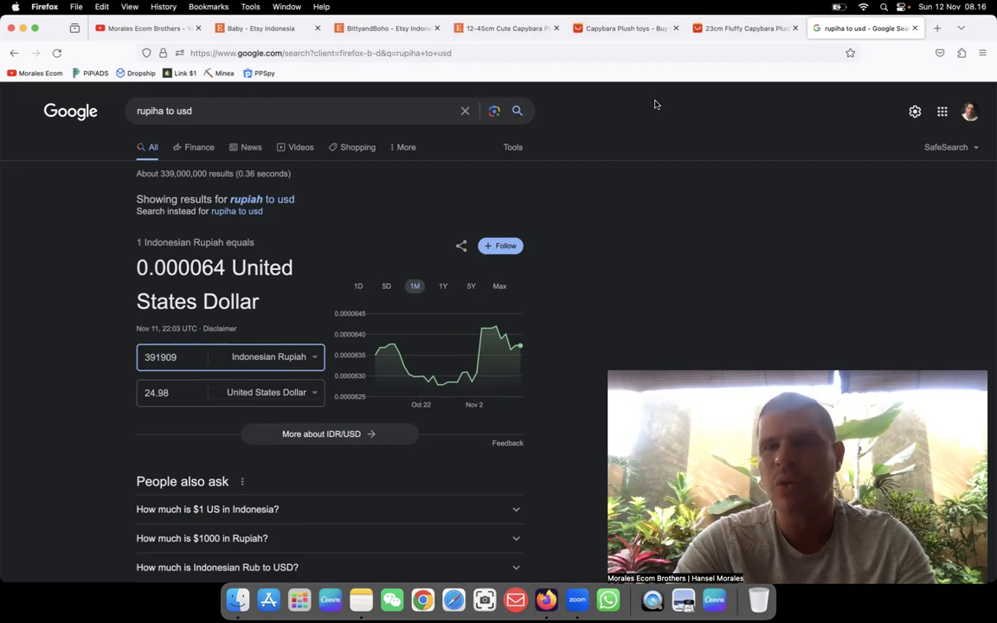
{"action": "left_click", "coordinate": [741, 28]}
{"action": "left_click", "coordinate": [625, 28]}
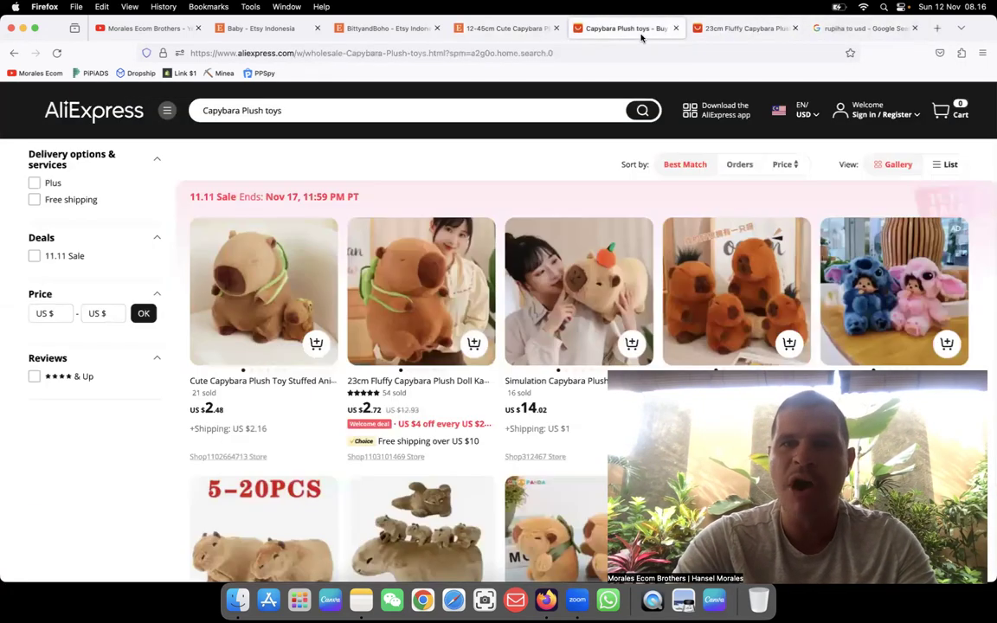
Scroll through the Etsy listing's reviews and highlight 'Capybara Plush toys' in its title.
{"action": "left_click", "coordinate": [507, 28]}
{"action": "scroll", "coordinate": [422, 356], "scroll_direction": "down", "scroll_amount": 4}
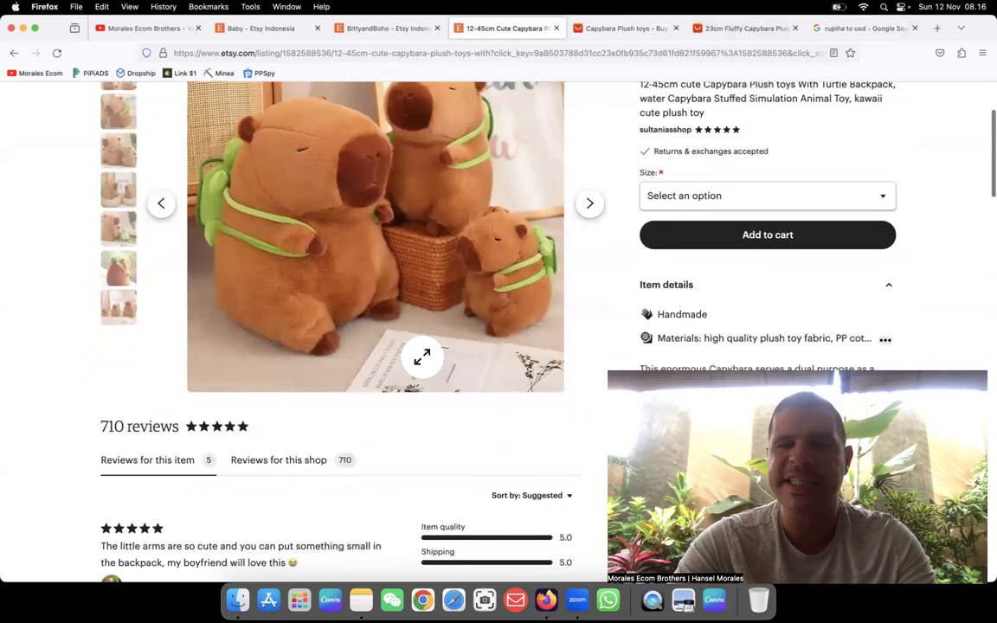
{"action": "scroll", "coordinate": [423, 357], "scroll_direction": "down", "scroll_amount": 4}
{"action": "scroll", "coordinate": [412, 349], "scroll_direction": "down", "scroll_amount": 2}
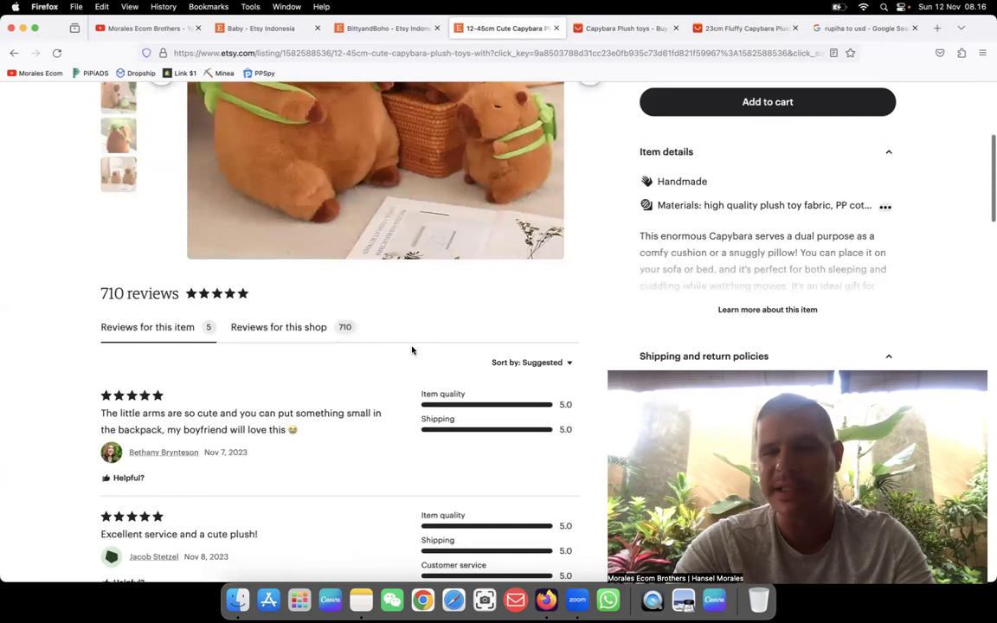
{"action": "scroll", "coordinate": [412, 350], "scroll_direction": "down", "scroll_amount": 3}
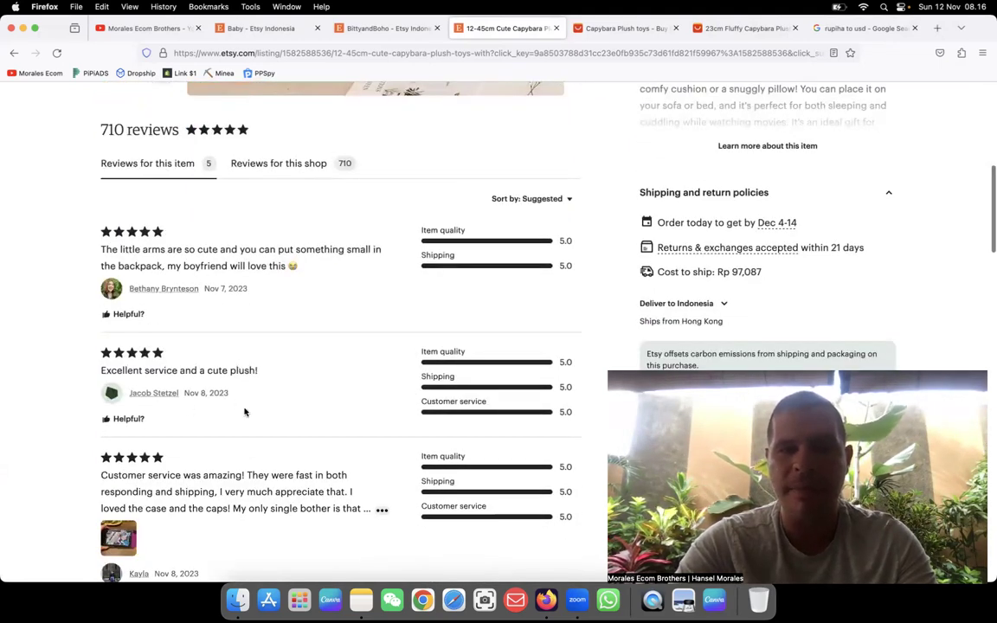
{"action": "scroll", "coordinate": [245, 412], "scroll_direction": "down", "scroll_amount": 3}
{"action": "scroll", "coordinate": [234, 416], "scroll_direction": "down", "scroll_amount": 3}
{"action": "scroll", "coordinate": [225, 425], "scroll_direction": "down", "scroll_amount": 3}
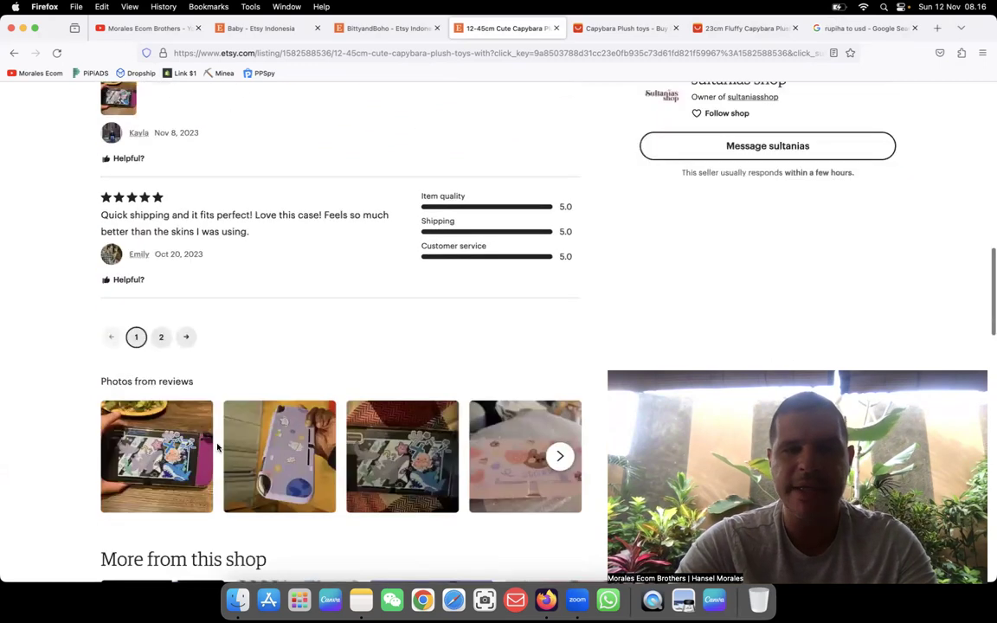
{"action": "scroll", "coordinate": [225, 426], "scroll_direction": "up", "scroll_amount": 5}
{"action": "scroll", "coordinate": [242, 390], "scroll_direction": "up", "scroll_amount": 5}
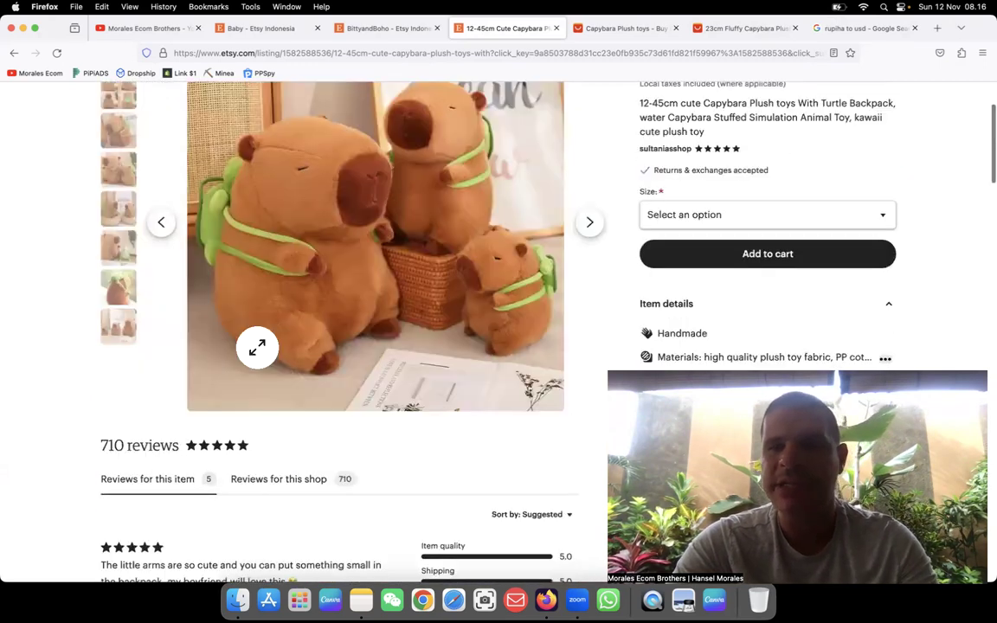
{"action": "scroll", "coordinate": [257, 348], "scroll_direction": "up", "scroll_amount": 5}
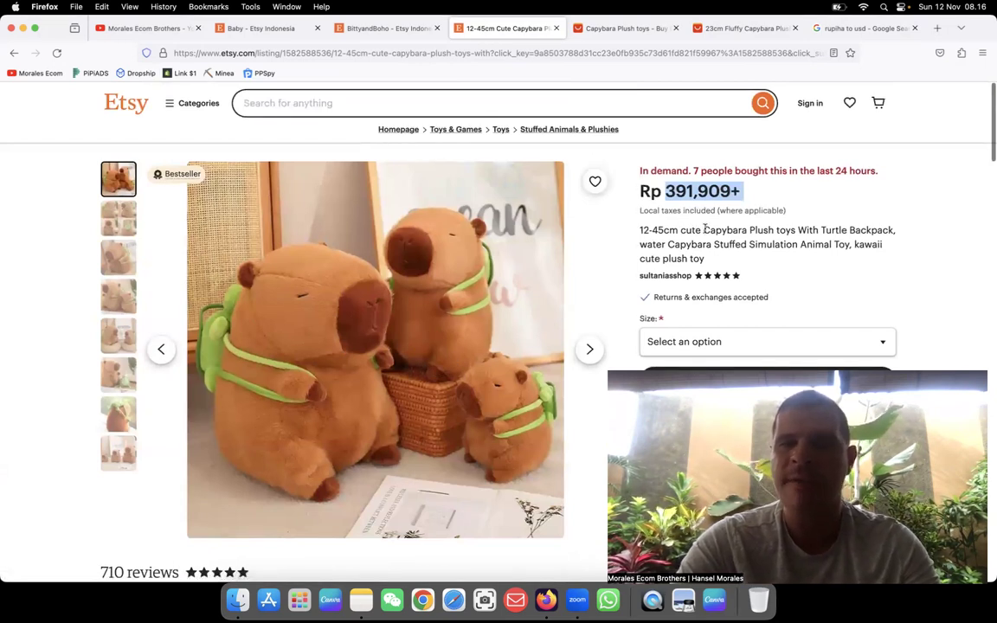
{"action": "left_click", "coordinate": [704, 227]}
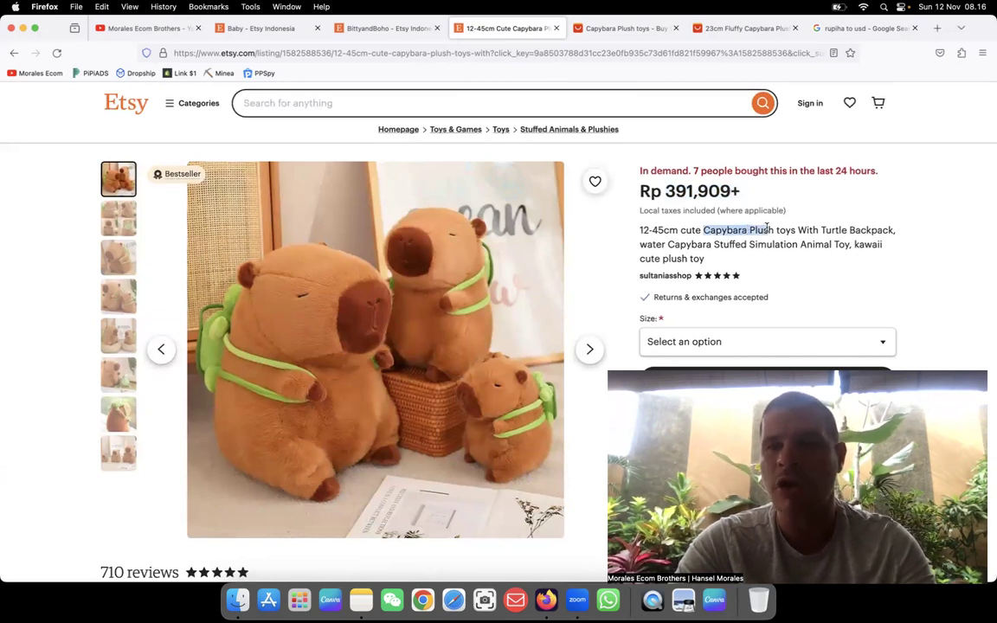
{"action": "left_click_drag", "start_coordinate": [777, 227], "coordinate": [787, 227]}
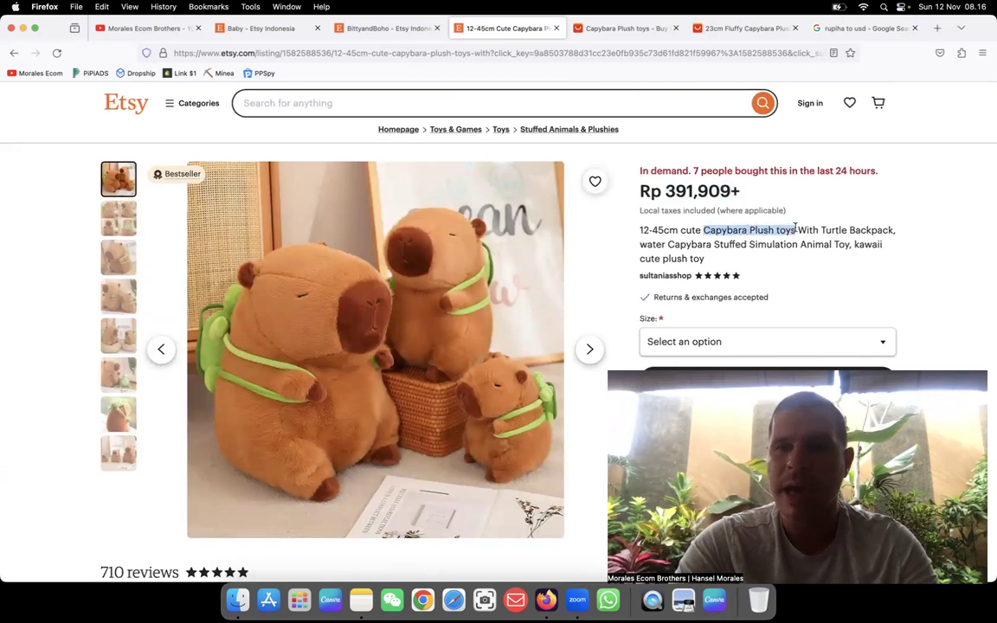
Go to tiktok.com and search it for 'Capybara Plush toys'.
{"action": "left_click", "coordinate": [856, 28]}
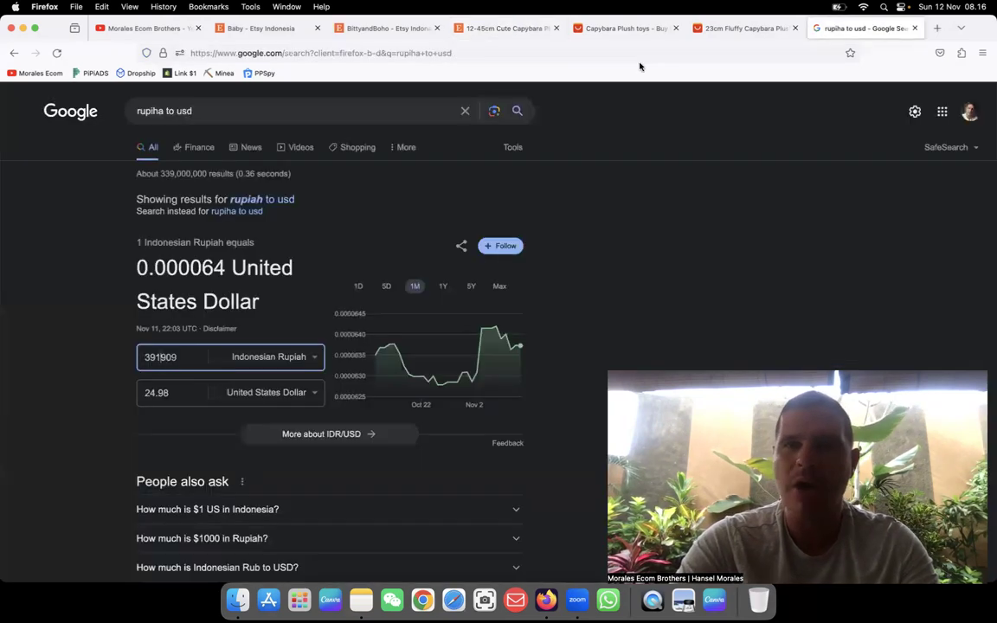
{"action": "left_click", "coordinate": [580, 52]}
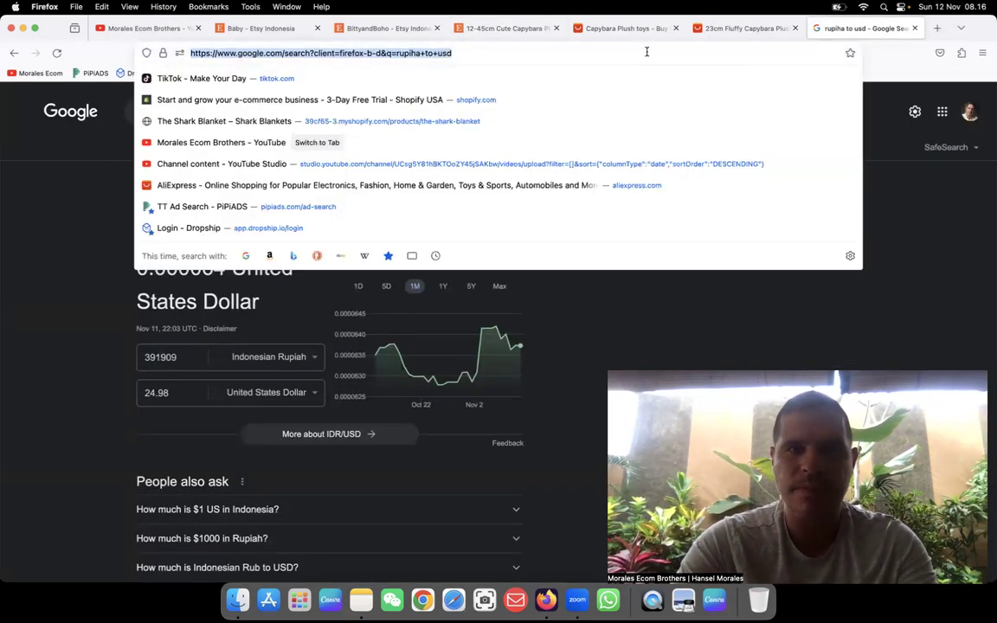
{"action": "type", "text": "tiktok.com/"}
{"action": "key", "text": "Return"}
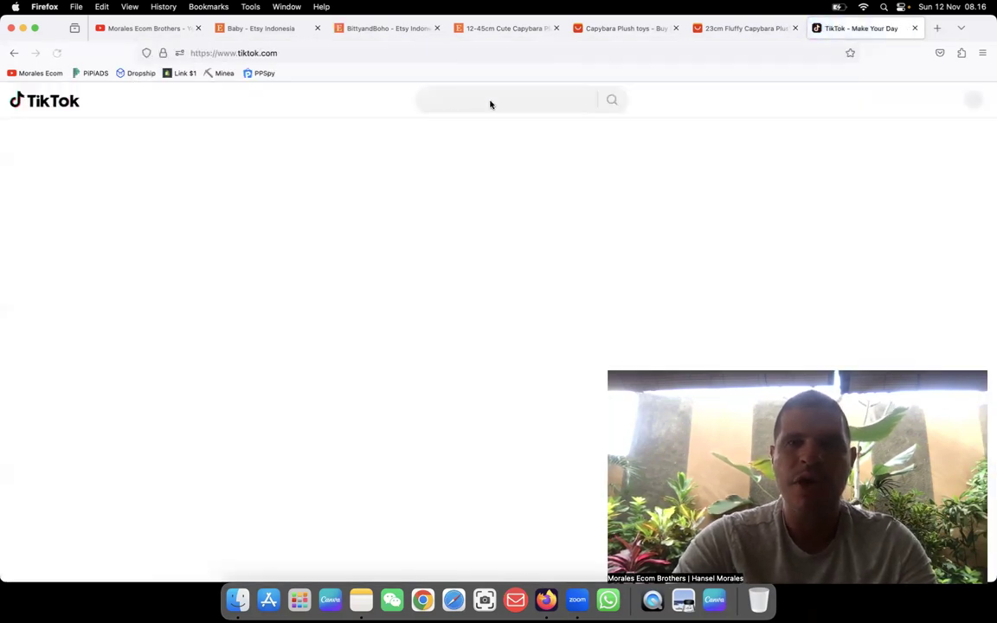
{"action": "left_click", "coordinate": [487, 102]}
{"action": "key", "text": "super+v"}
{"action": "key", "text": "Return"}
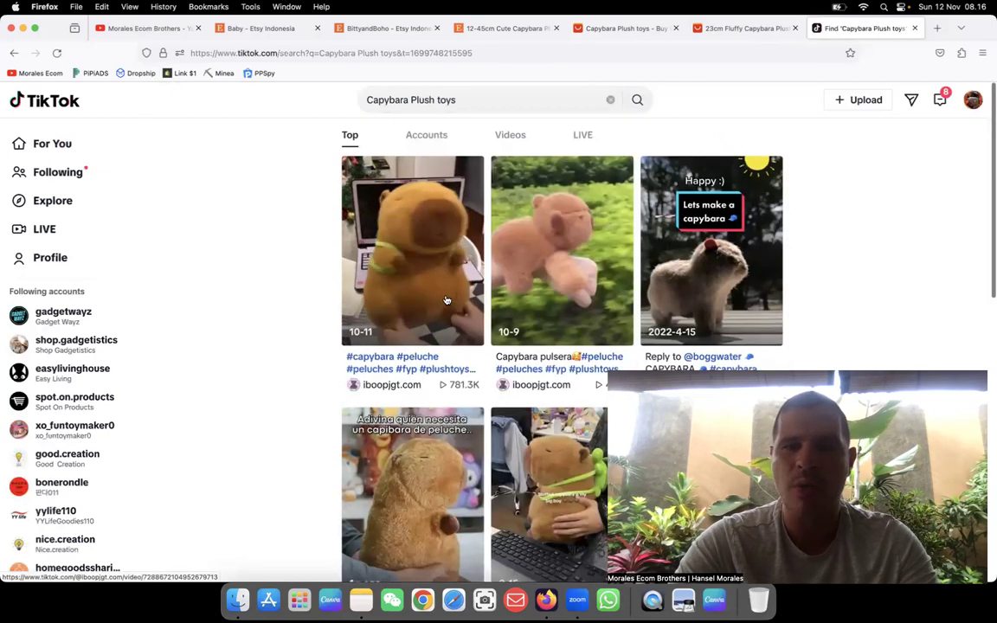
{"action": "scroll", "coordinate": [447, 300], "scroll_direction": "down", "scroll_amount": 5}
{"action": "scroll", "coordinate": [446, 300], "scroll_direction": "down", "scroll_amount": 5}
{"action": "scroll", "coordinate": [447, 300], "scroll_direction": "down", "scroll_amount": 5}
{"action": "scroll", "coordinate": [447, 300], "scroll_direction": "up", "scroll_amount": 4}
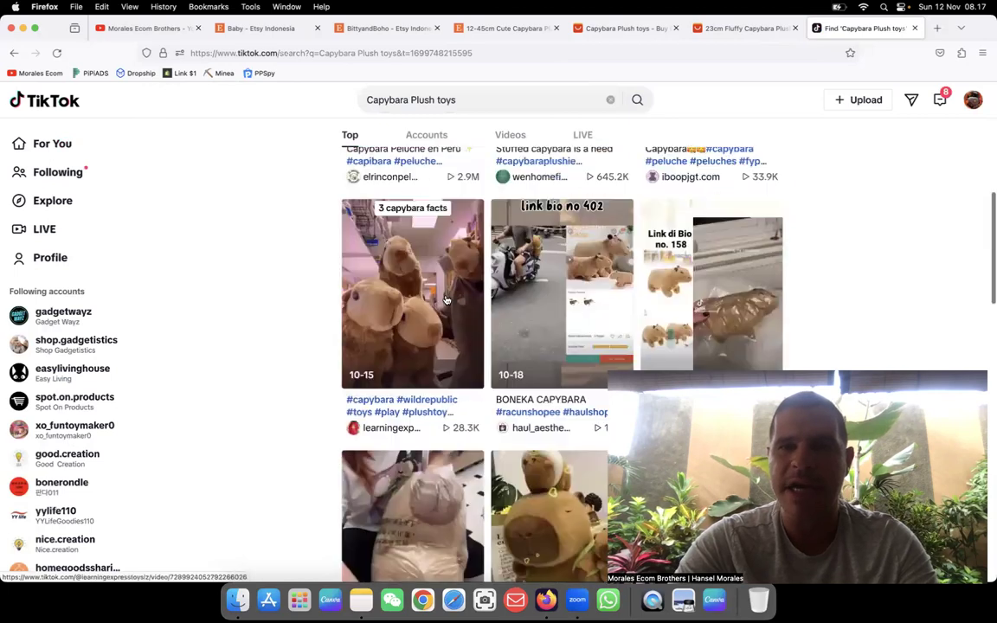
{"action": "scroll", "coordinate": [446, 301], "scroll_direction": "up", "scroll_amount": 4}
{"action": "scroll", "coordinate": [440, 340], "scroll_direction": "up", "scroll_amount": 1}
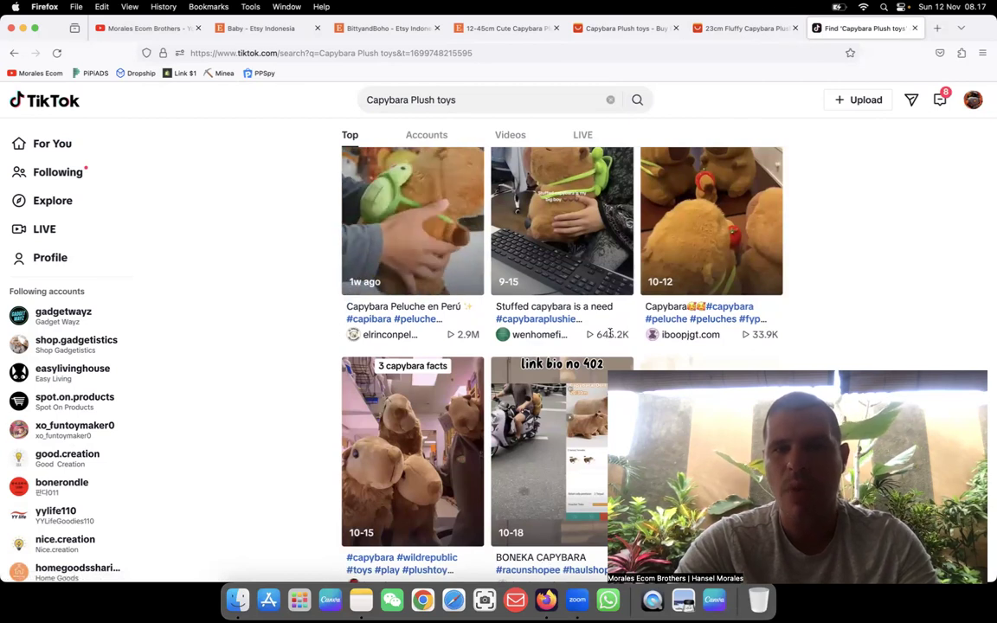
{"action": "scroll", "coordinate": [611, 332], "scroll_direction": "down", "scroll_amount": 5}
{"action": "scroll", "coordinate": [611, 334], "scroll_direction": "down", "scroll_amount": 5}
{"action": "scroll", "coordinate": [611, 336], "scroll_direction": "down", "scroll_amount": 5}
{"action": "scroll", "coordinate": [611, 335], "scroll_direction": "down", "scroll_amount": 5}
{"action": "scroll", "coordinate": [611, 336], "scroll_direction": "down", "scroll_amount": 2}
{"action": "scroll", "coordinate": [611, 336], "scroll_direction": "down", "scroll_amount": 4}
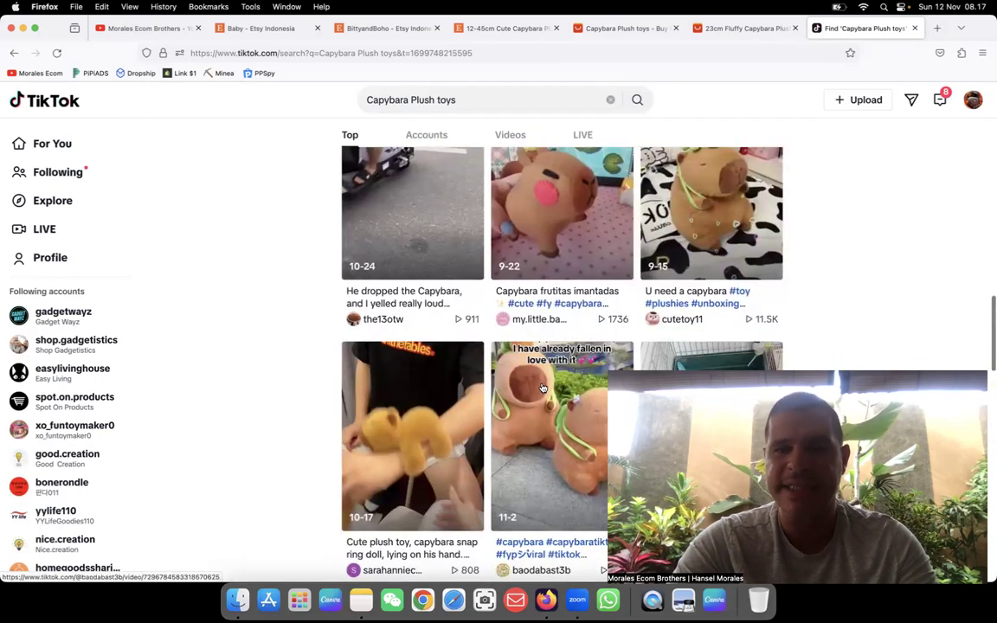
{"action": "scroll", "coordinate": [541, 388], "scroll_direction": "down", "scroll_amount": 4}
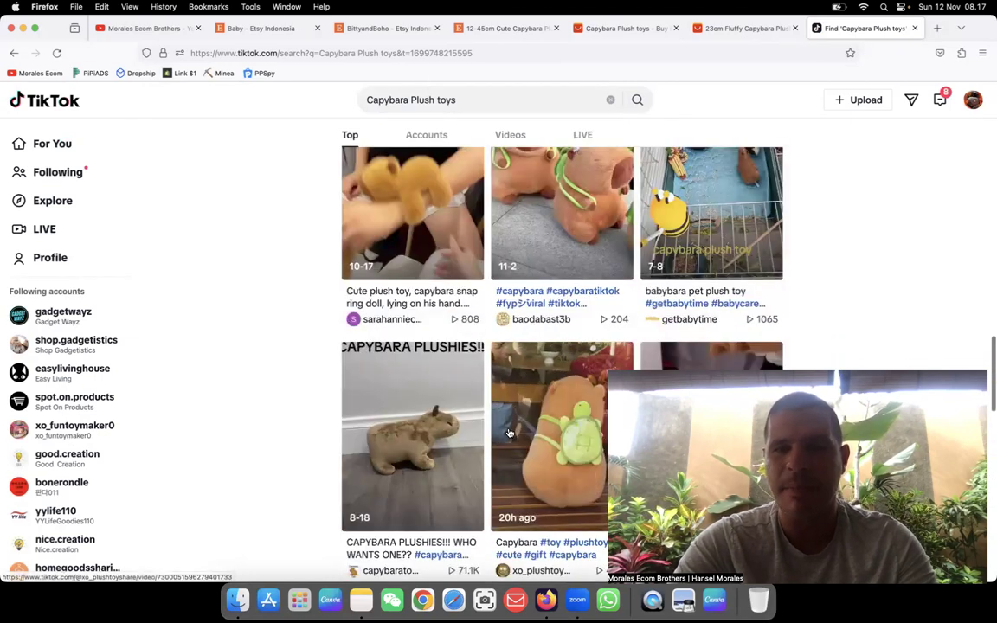
{"action": "scroll", "coordinate": [510, 433], "scroll_direction": "down", "scroll_amount": 2}
{"action": "scroll", "coordinate": [534, 357], "scroll_direction": "down", "scroll_amount": 3}
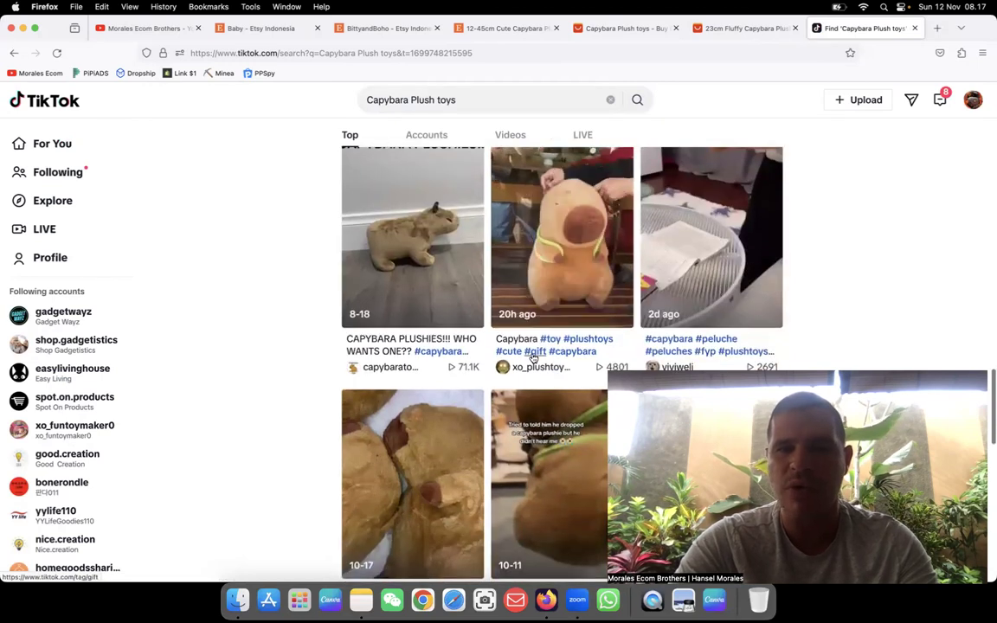
{"action": "scroll", "coordinate": [534, 357], "scroll_direction": "down", "scroll_amount": 4}
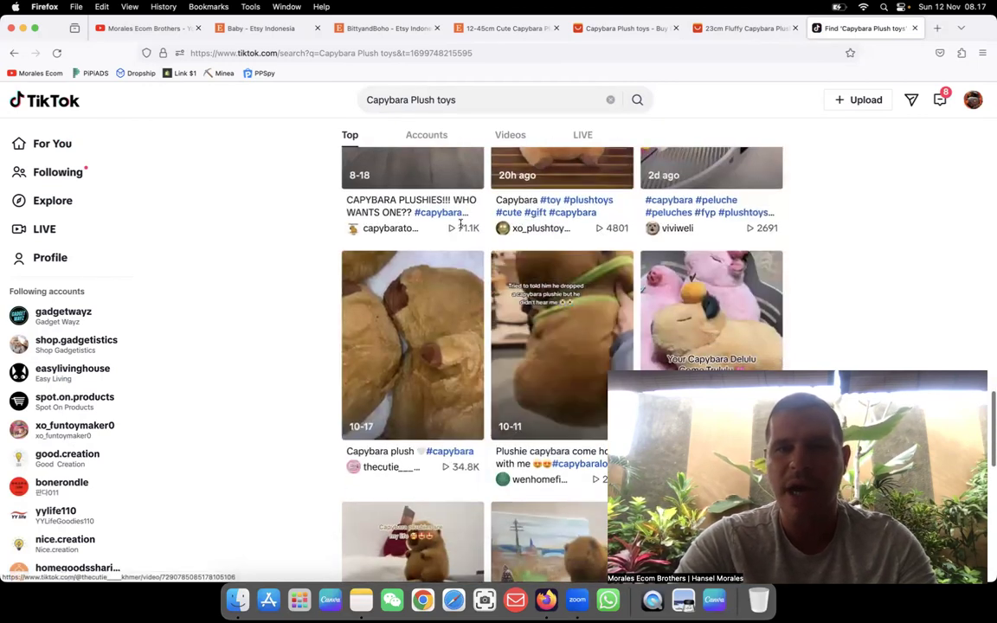
{"action": "scroll", "coordinate": [437, 249], "scroll_direction": "up", "scroll_amount": 3}
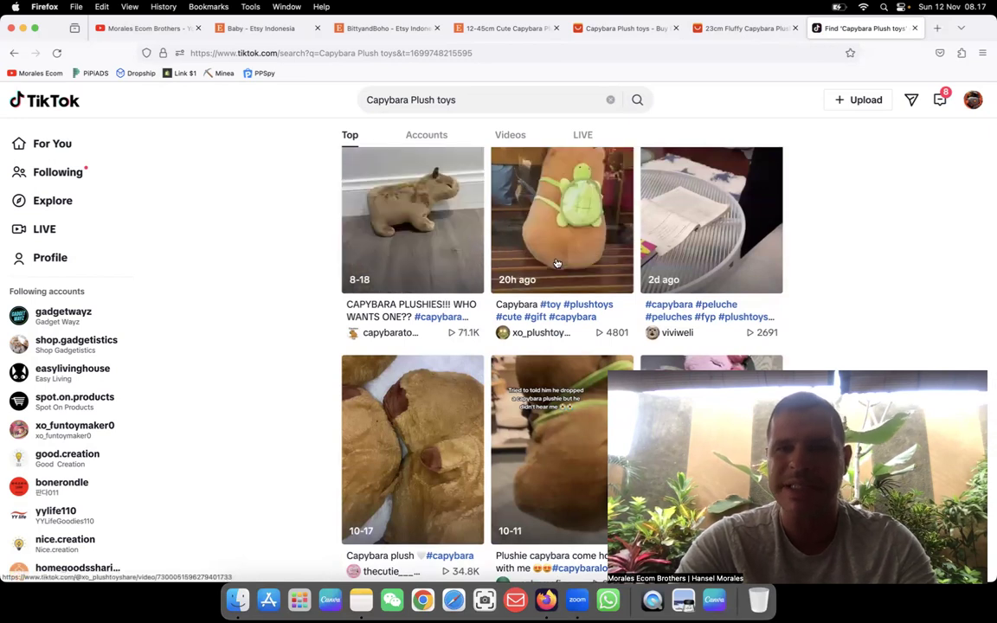
{"action": "scroll", "coordinate": [460, 323], "scroll_direction": "down", "scroll_amount": 5}
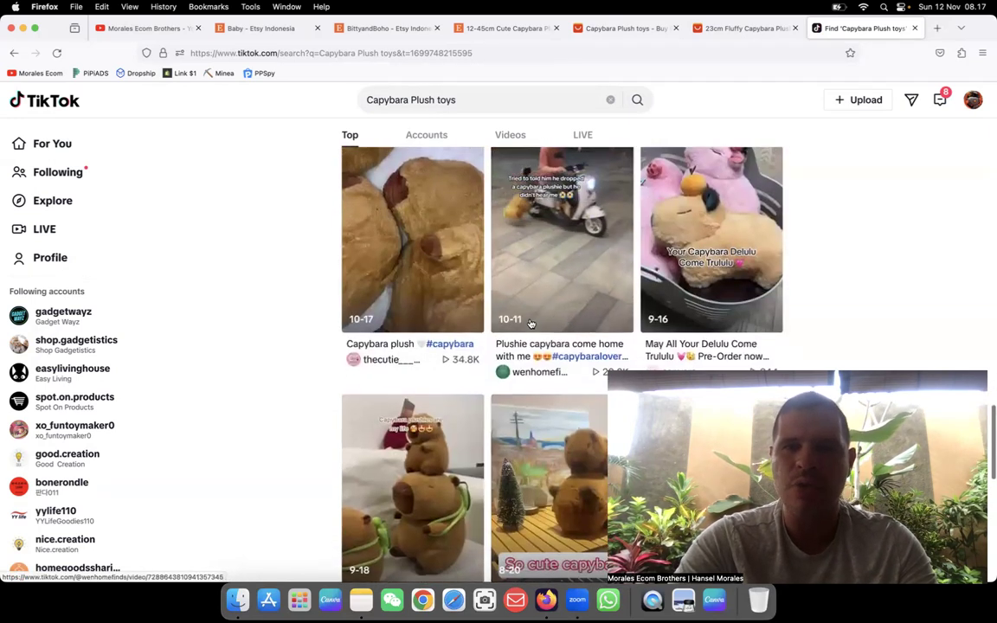
{"action": "scroll", "coordinate": [540, 314], "scroll_direction": "down", "scroll_amount": 3}
{"action": "scroll", "coordinate": [540, 314], "scroll_direction": "down", "scroll_amount": 3}
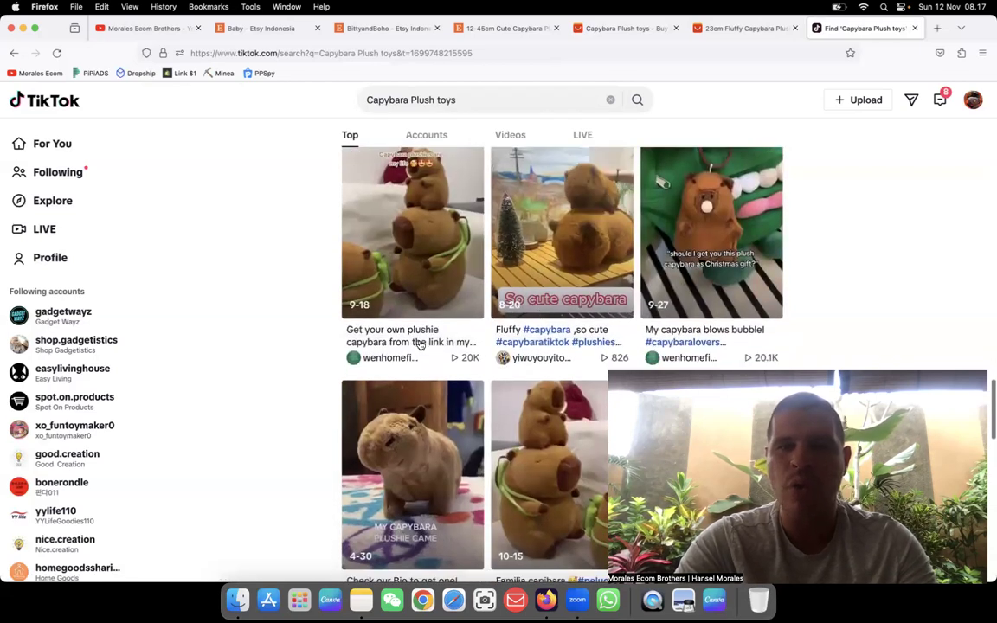
{"action": "scroll", "coordinate": [530, 346], "scroll_direction": "down", "scroll_amount": 5}
{"action": "scroll", "coordinate": [530, 346], "scroll_direction": "down", "scroll_amount": 3}
{"action": "scroll", "coordinate": [531, 346], "scroll_direction": "down", "scroll_amount": 3}
{"action": "scroll", "coordinate": [537, 345], "scroll_direction": "down", "scroll_amount": 1}
{"action": "scroll", "coordinate": [538, 345], "scroll_direction": "down", "scroll_amount": 5}
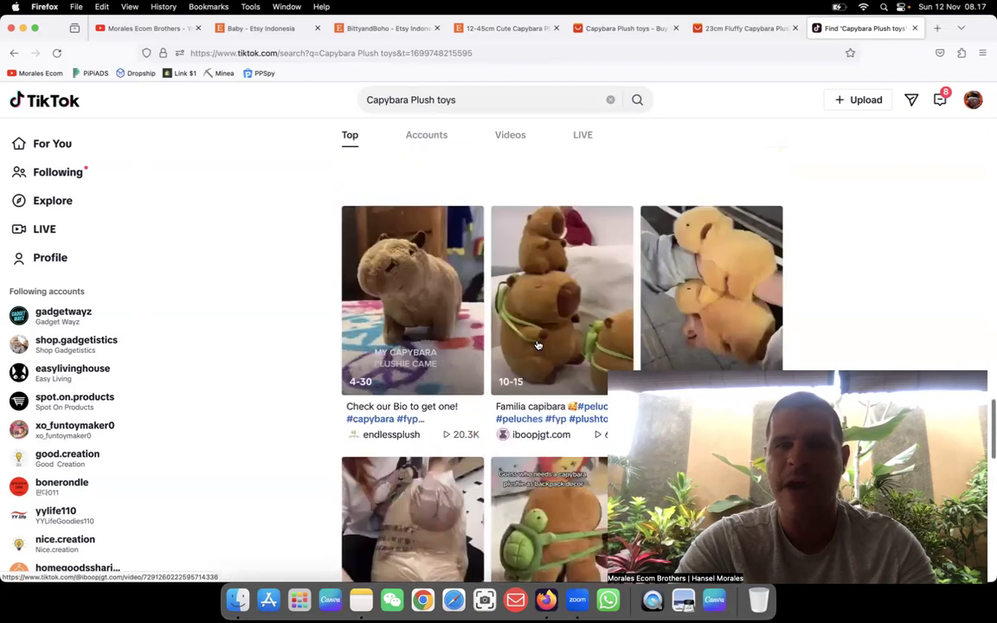
{"action": "scroll", "coordinate": [538, 345], "scroll_direction": "down", "scroll_amount": 5}
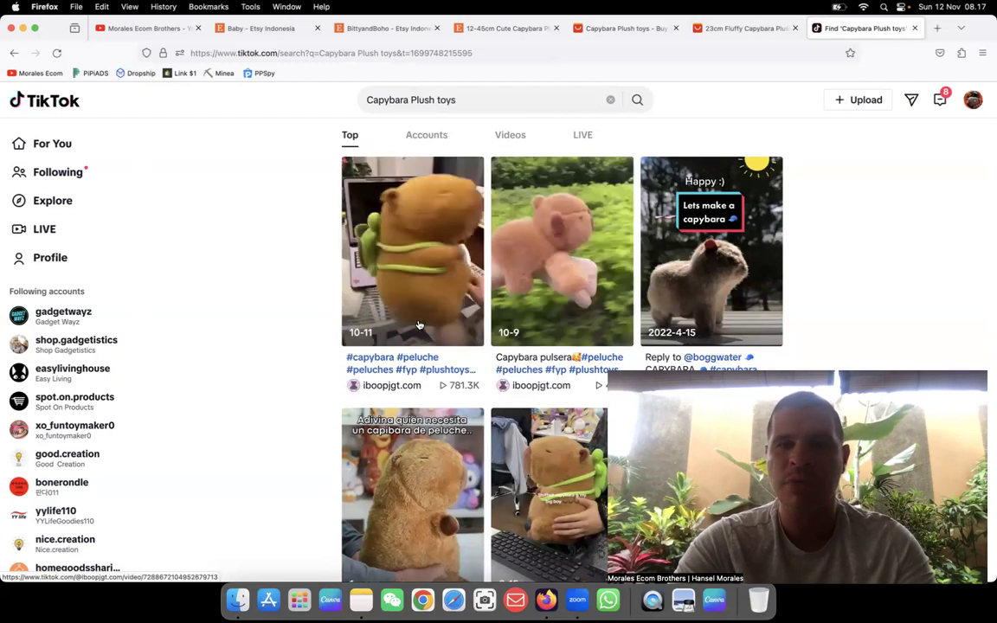
{"action": "mouse_move", "coordinate": [412, 251]}
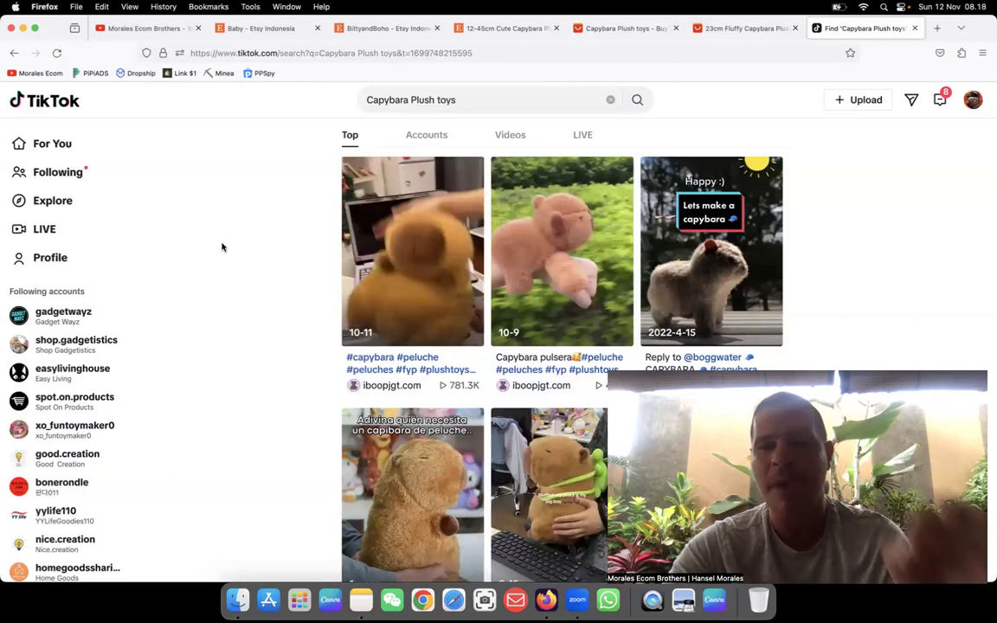
Switch back to the Morales Ecom Brothers YouTube channel home page.
{"action": "left_click", "coordinate": [138, 28]}
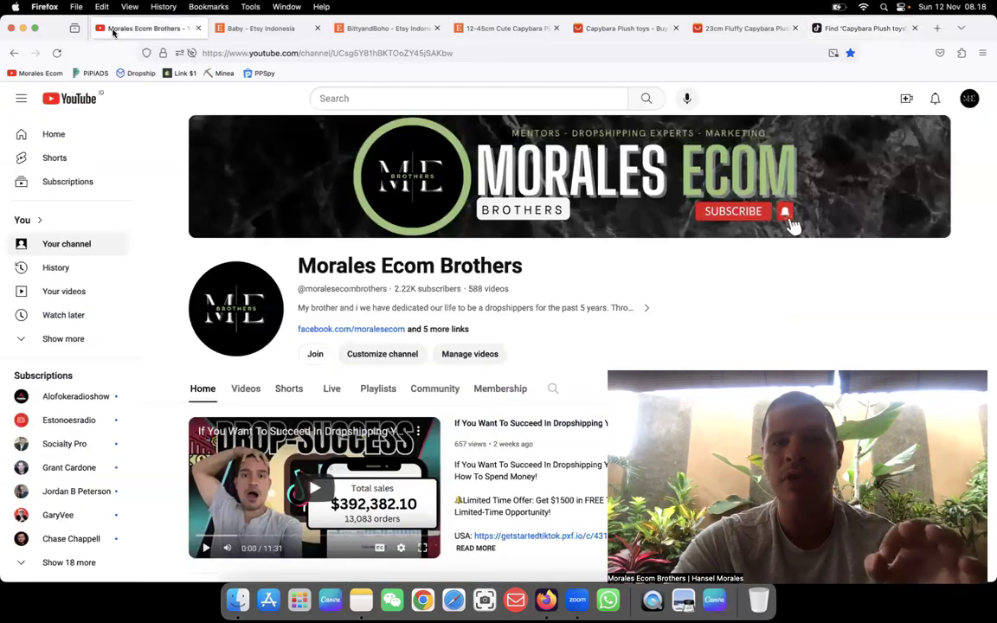